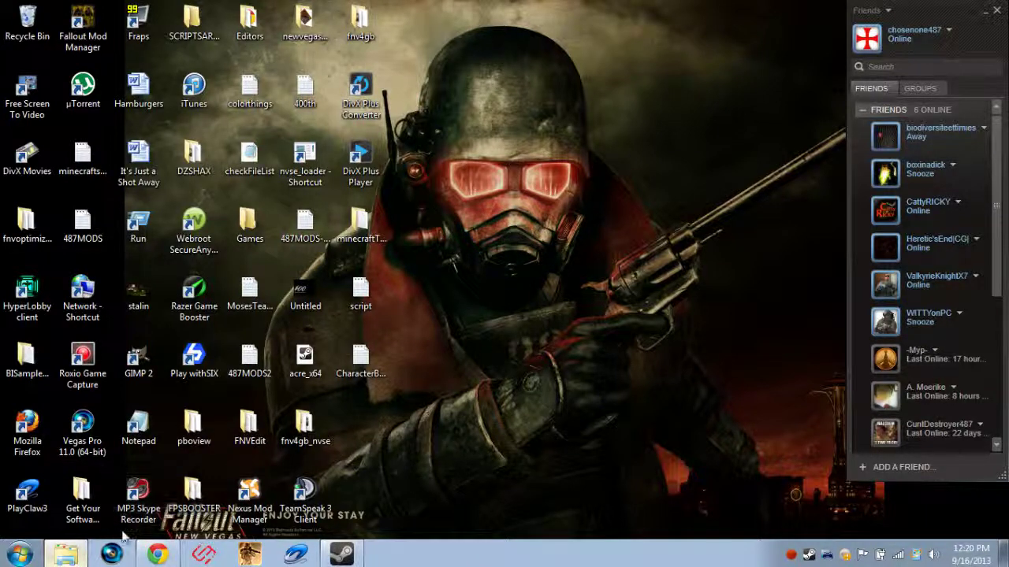
Restore the Chrome window showing the Armaholic RH M40 pack page
{"action": "mouse_move", "coordinate": [156, 555]}
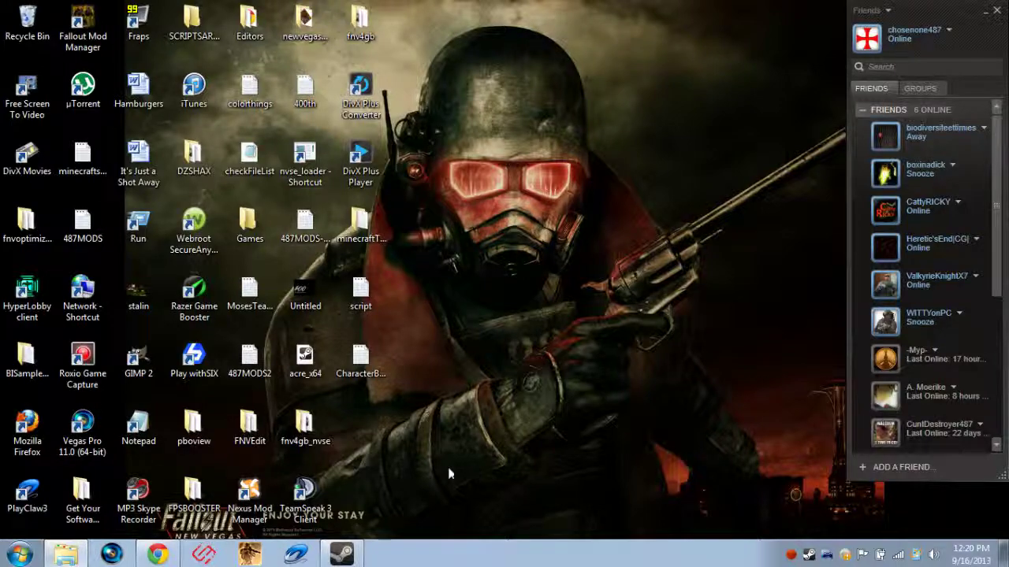
{"action": "left_click", "coordinate": [158, 554]}
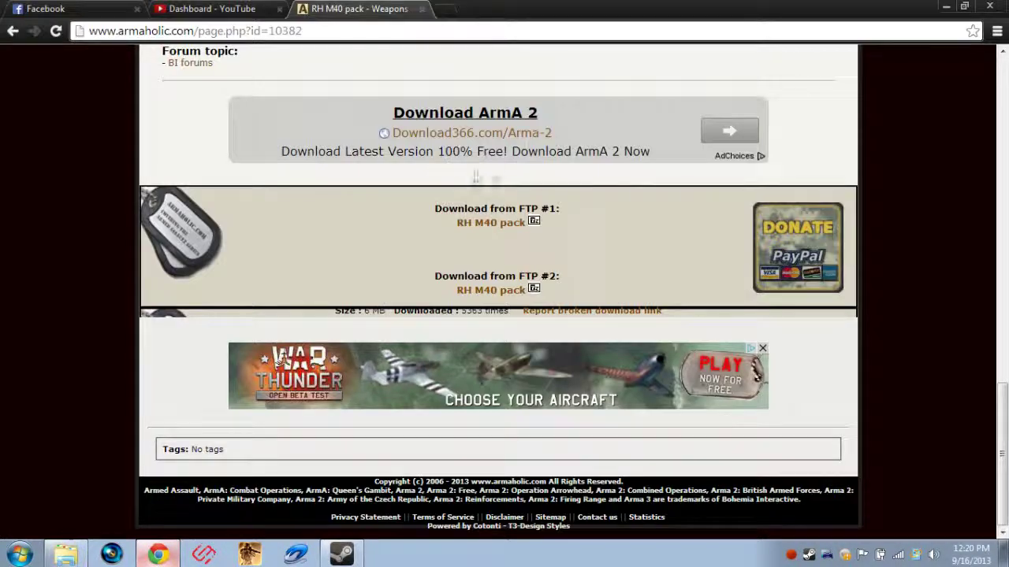
Read through the RH M40 pack description and file list, then start a new blank tab
{"action": "scroll", "coordinate": [646, 207], "scroll_direction": "up", "scroll_amount": 10}
{"action": "scroll", "coordinate": [643, 235], "scroll_direction": "up", "scroll_amount": 2}
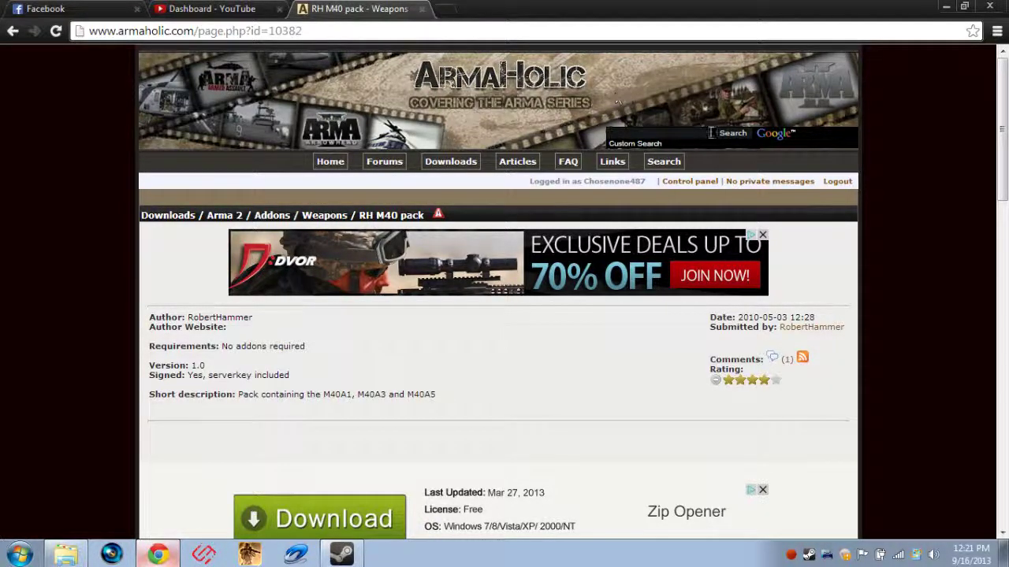
{"action": "scroll", "coordinate": [844, 242], "scroll_direction": "down", "scroll_amount": 2}
{"action": "scroll", "coordinate": [845, 244], "scroll_direction": "down", "scroll_amount": 3}
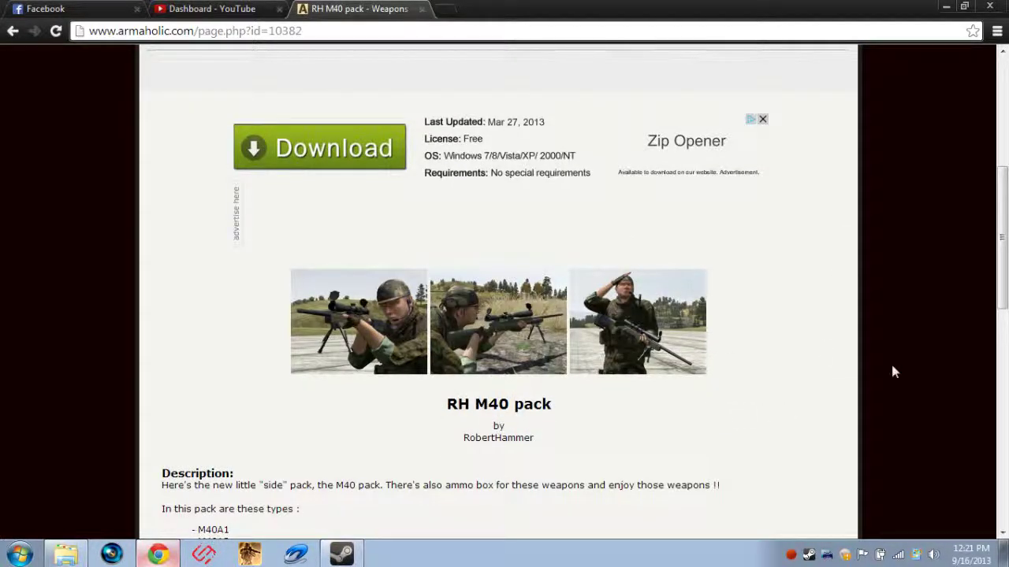
{"action": "scroll", "coordinate": [824, 335], "scroll_direction": "down", "scroll_amount": 2}
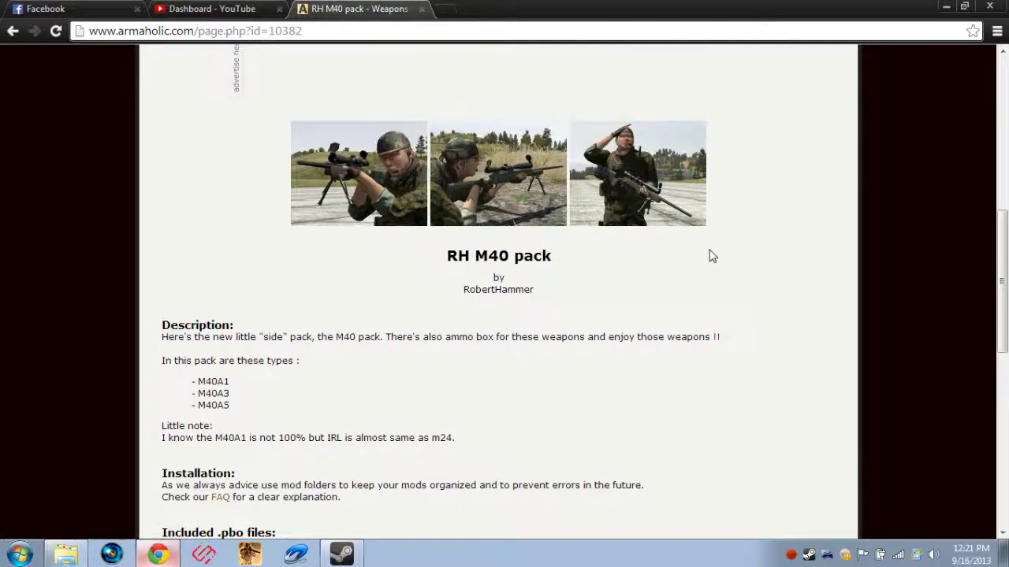
{"action": "scroll", "coordinate": [709, 264], "scroll_direction": "down", "scroll_amount": 2}
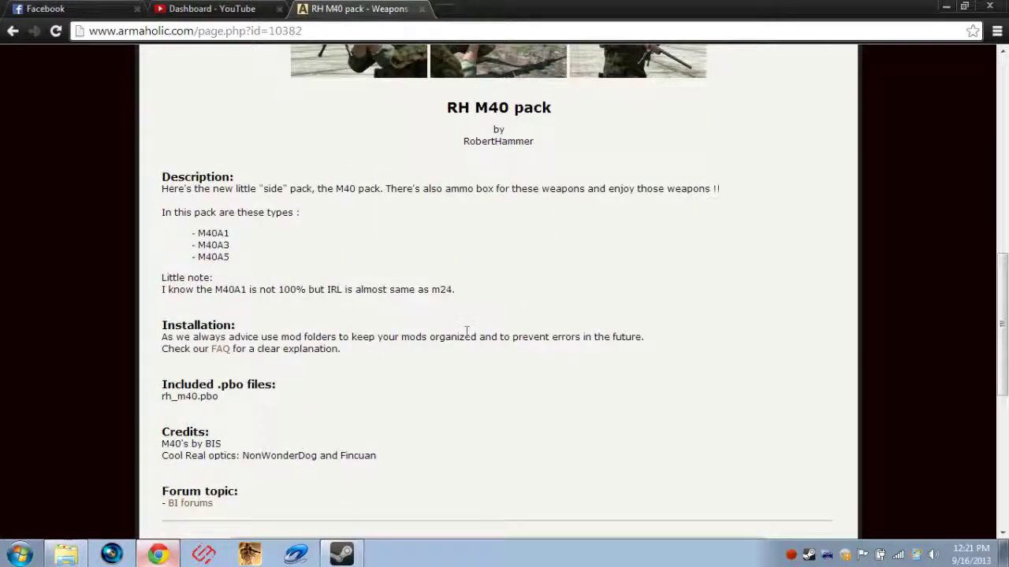
{"action": "scroll", "coordinate": [777, 315], "scroll_direction": "up", "scroll_amount": 7}
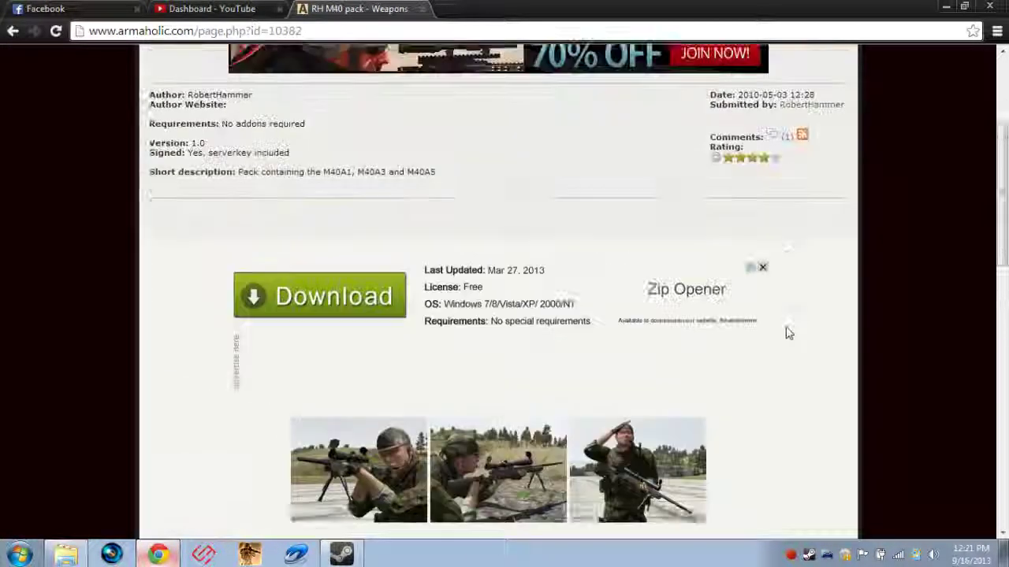
{"action": "scroll", "coordinate": [796, 338], "scroll_direction": "down", "scroll_amount": 3}
{"action": "scroll", "coordinate": [802, 341], "scroll_direction": "up", "scroll_amount": 4}
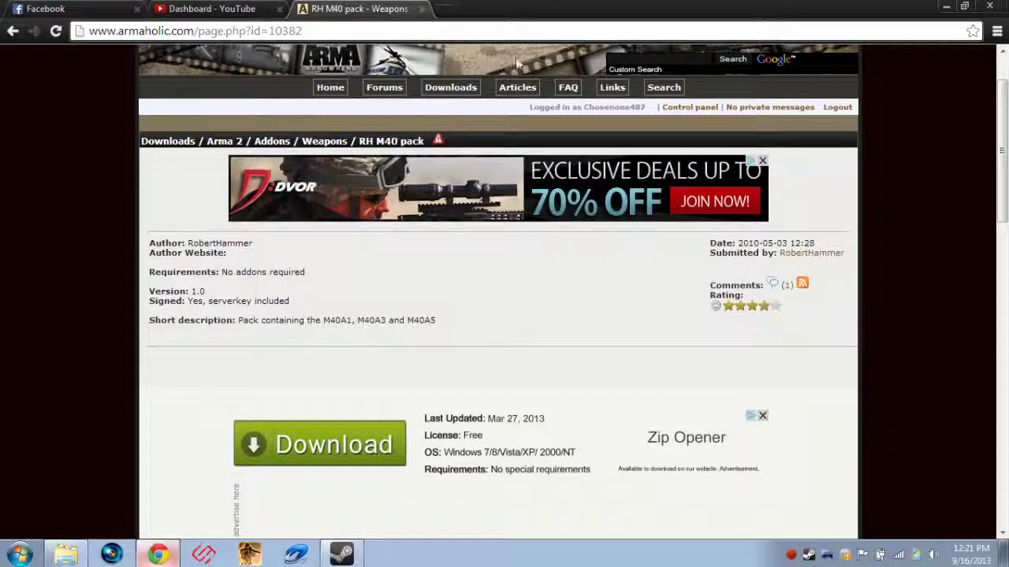
{"action": "scroll", "coordinate": [516, 63], "scroll_direction": "up", "scroll_amount": 1}
{"action": "scroll", "coordinate": [736, 214], "scroll_direction": "down", "scroll_amount": 6}
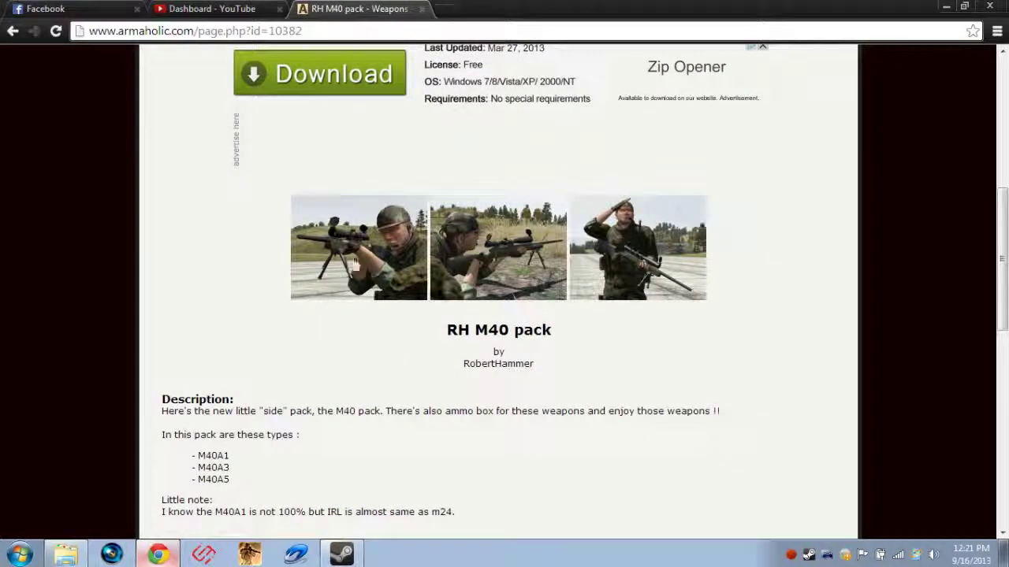
{"action": "scroll", "coordinate": [666, 377], "scroll_direction": "down", "scroll_amount": 1}
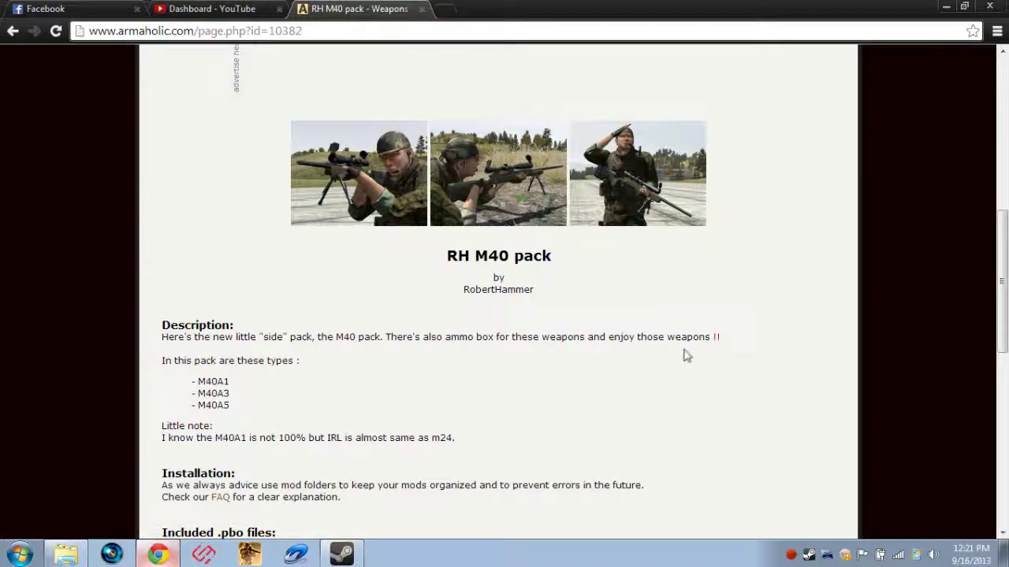
{"action": "scroll", "coordinate": [259, 271], "scroll_direction": "down", "scroll_amount": 2}
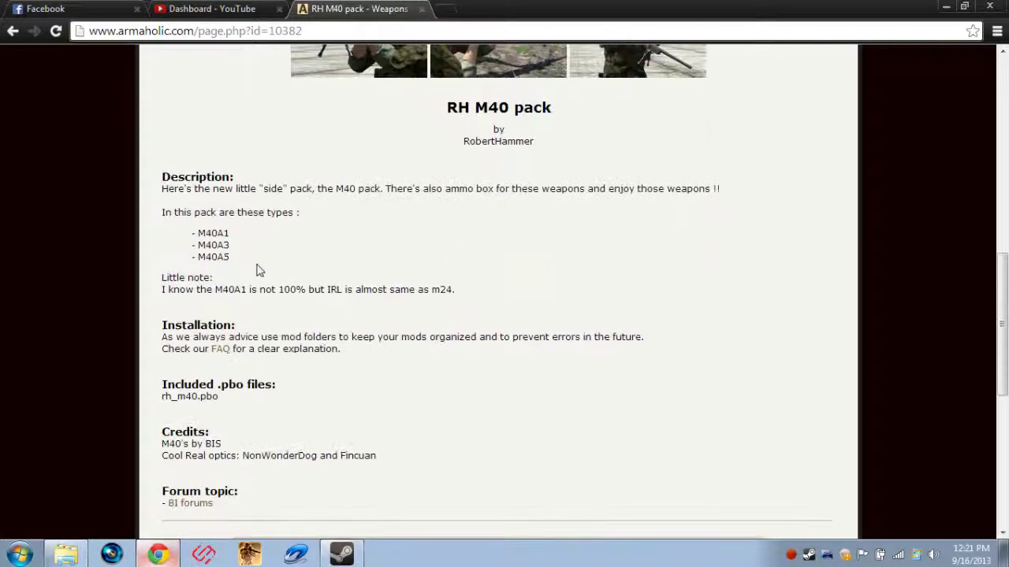
{"action": "scroll", "coordinate": [264, 272], "scroll_direction": "up", "scroll_amount": 6}
{"action": "scroll", "coordinate": [595, 357], "scroll_direction": "up", "scroll_amount": 1}
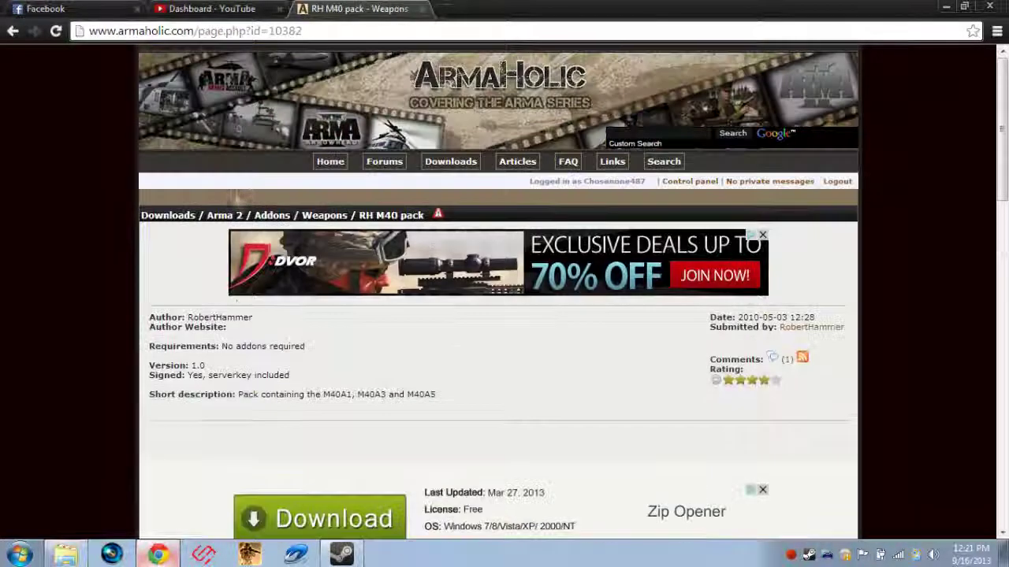
{"action": "scroll", "coordinate": [622, 386], "scroll_direction": "down", "scroll_amount": 2}
{"action": "scroll", "coordinate": [633, 394], "scroll_direction": "up", "scroll_amount": 3}
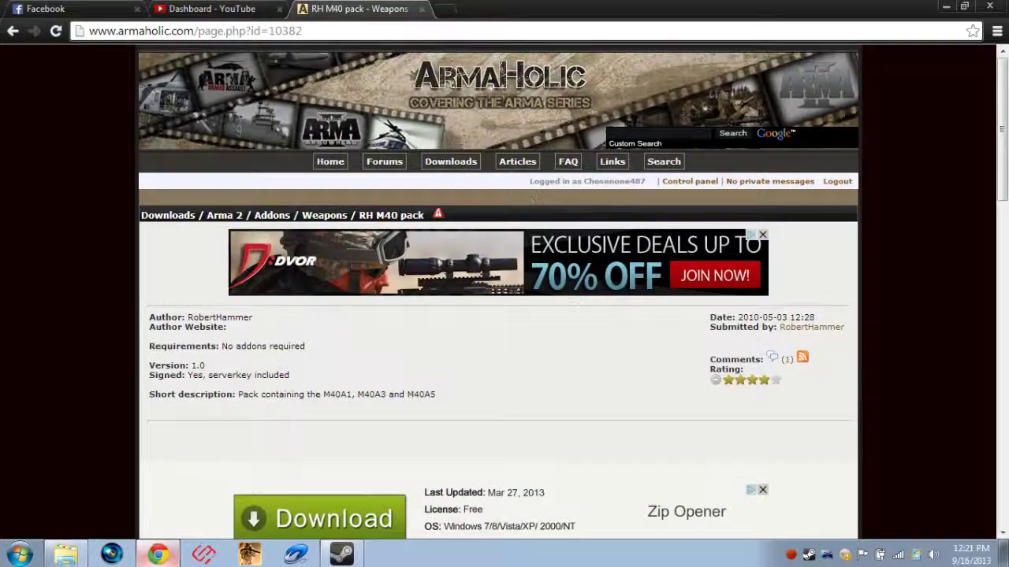
{"action": "left_click", "coordinate": [443, 8]}
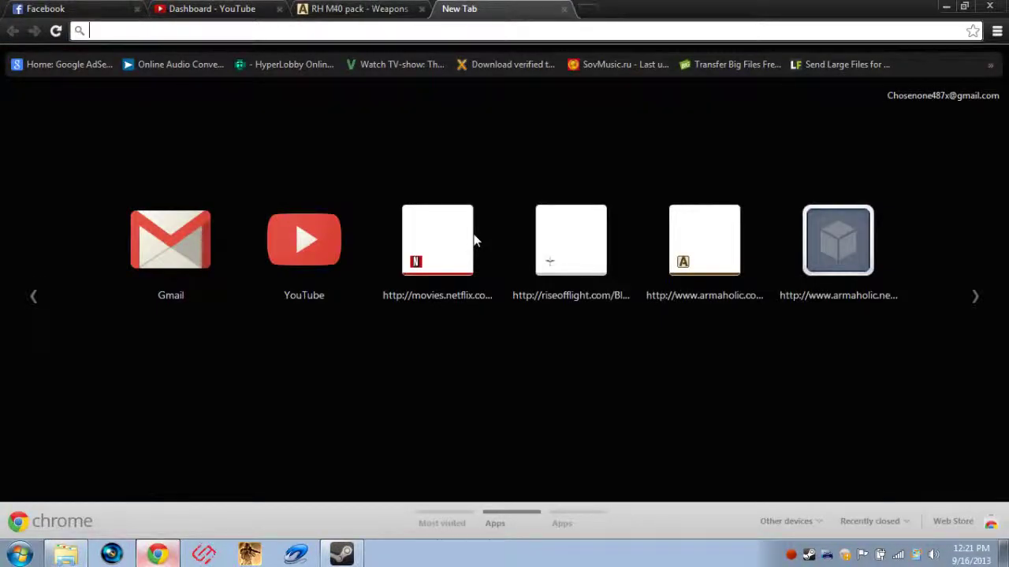
Search Google for 'arma 2 marsoc mod' and look over the results
{"action": "type", "text": "arm"}
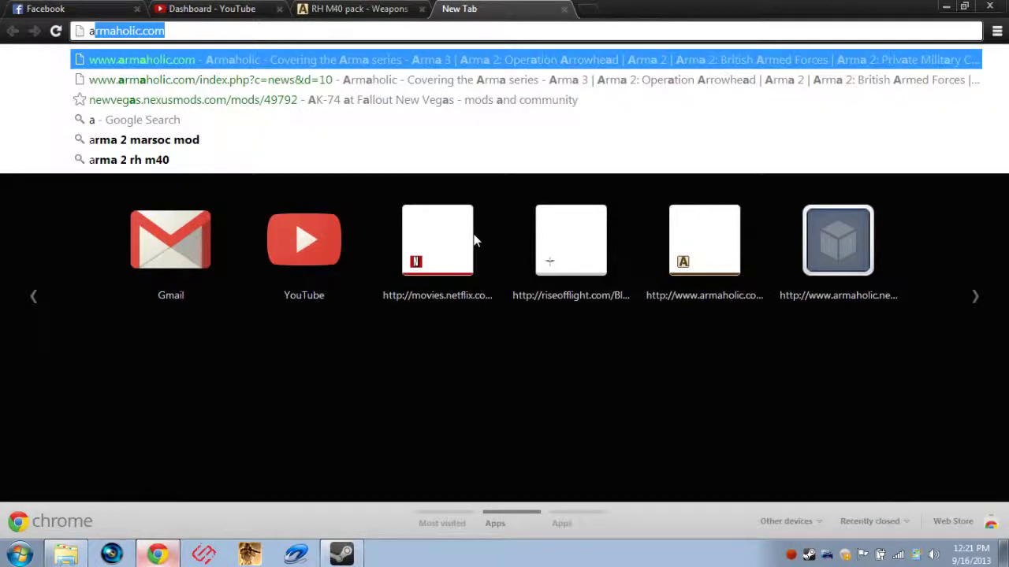
{"action": "type", "text": "a 2 maro"}
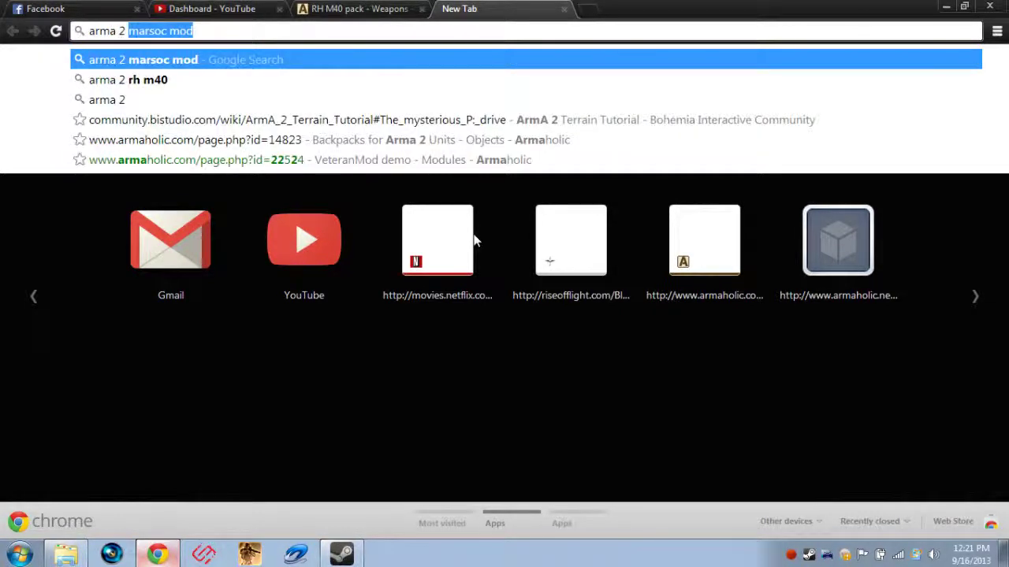
{"action": "key", "text": "BackSpace"}
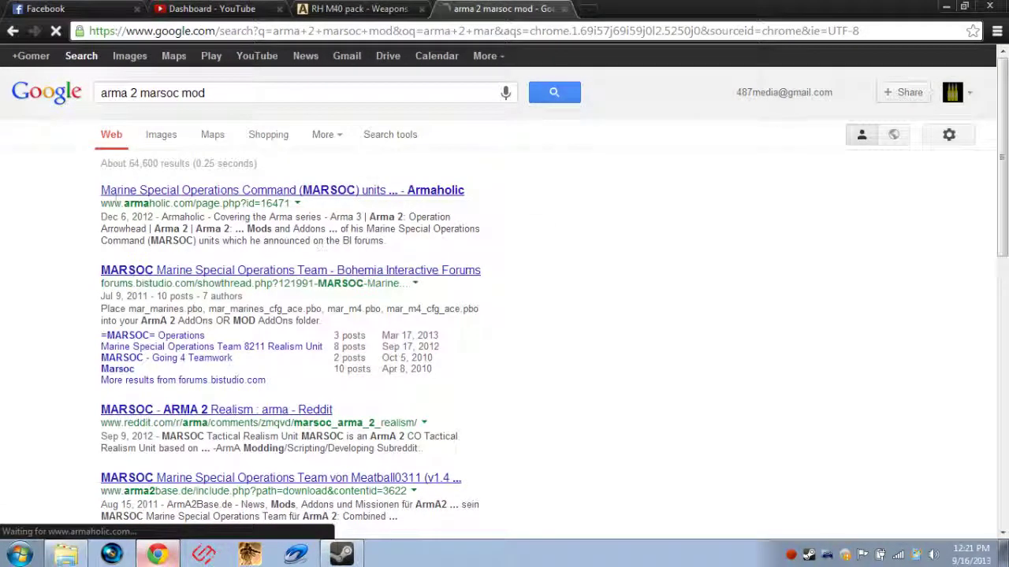
{"action": "scroll", "coordinate": [406, 347], "scroll_direction": "down", "scroll_amount": 4}
{"action": "scroll", "coordinate": [406, 347], "scroll_direction": "up", "scroll_amount": 3}
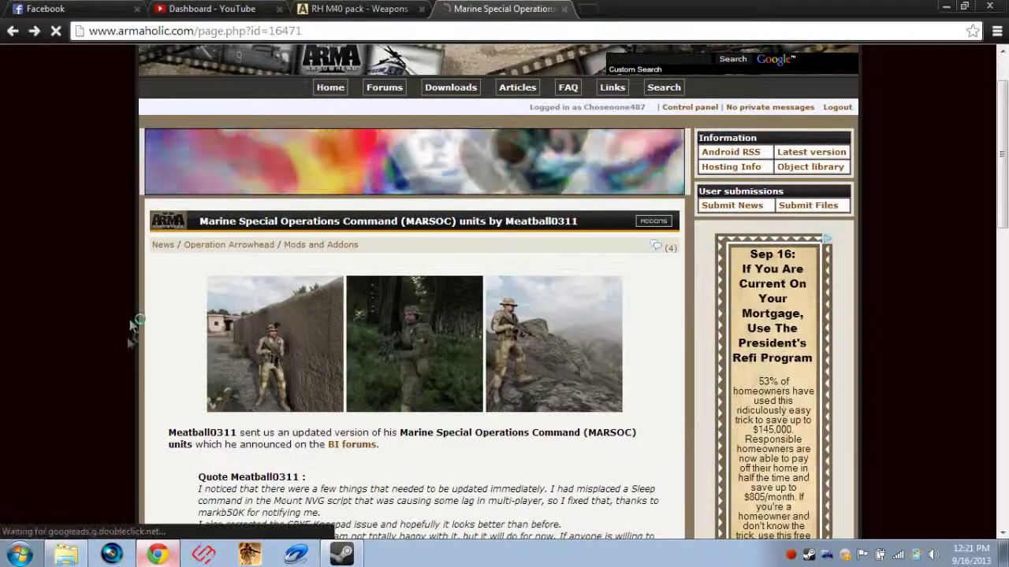
{"action": "key", "text": "BackSpace"}
Search 'arma 2 hazar kot valley', view its Armaholic page, then close that tab
{"action": "left_click", "coordinate": [185, 33]}
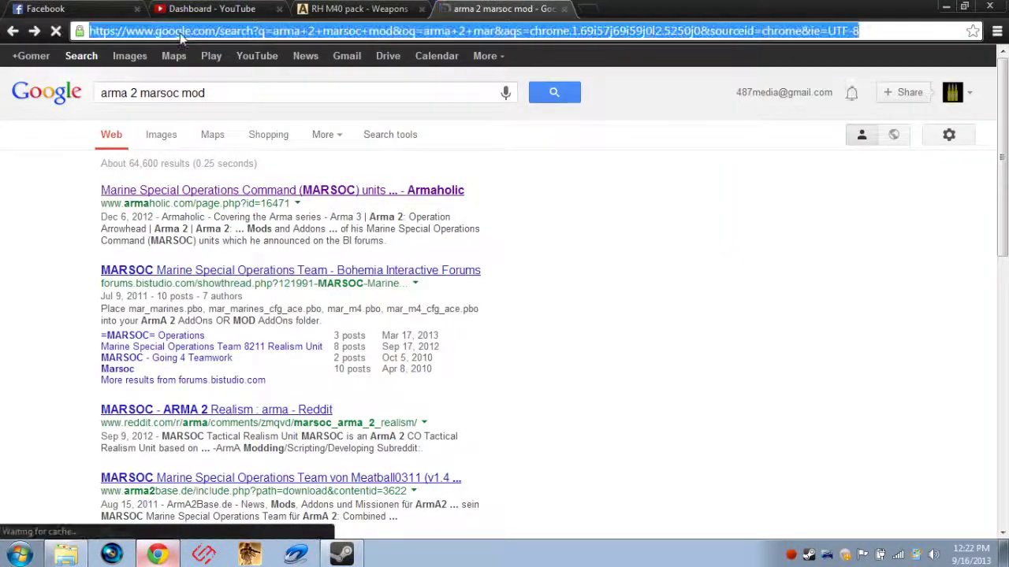
{"action": "type", "text": "arma 2 "}
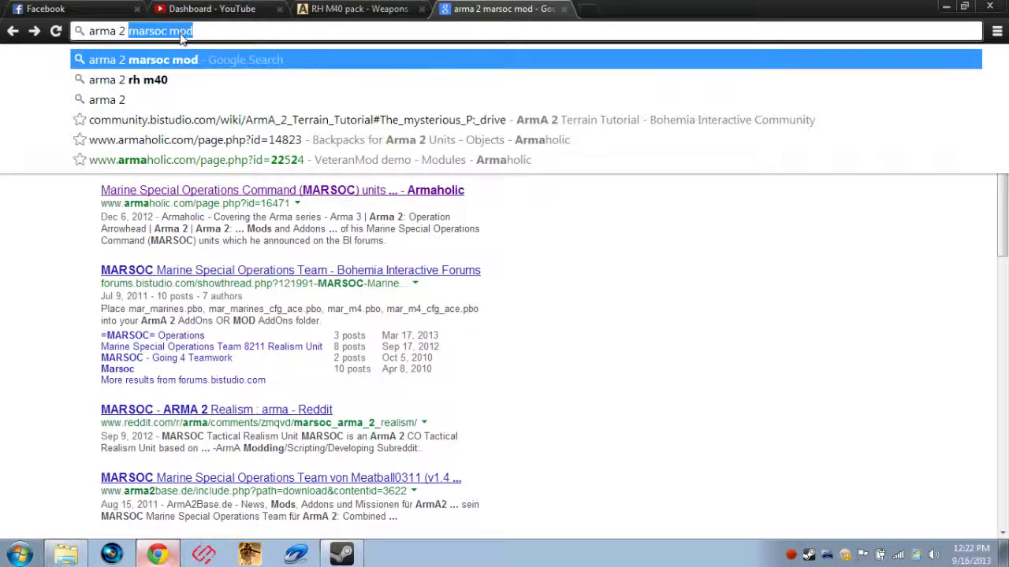
{"action": "type", "text": "hazar "}
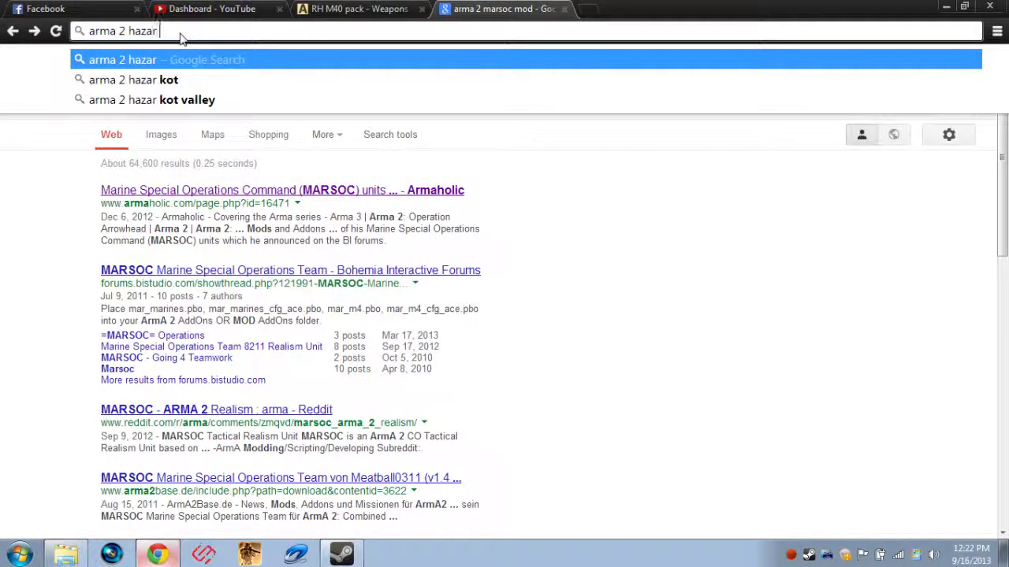
{"action": "type", "text": "kot valley"}
{"action": "key", "text": "Return"}
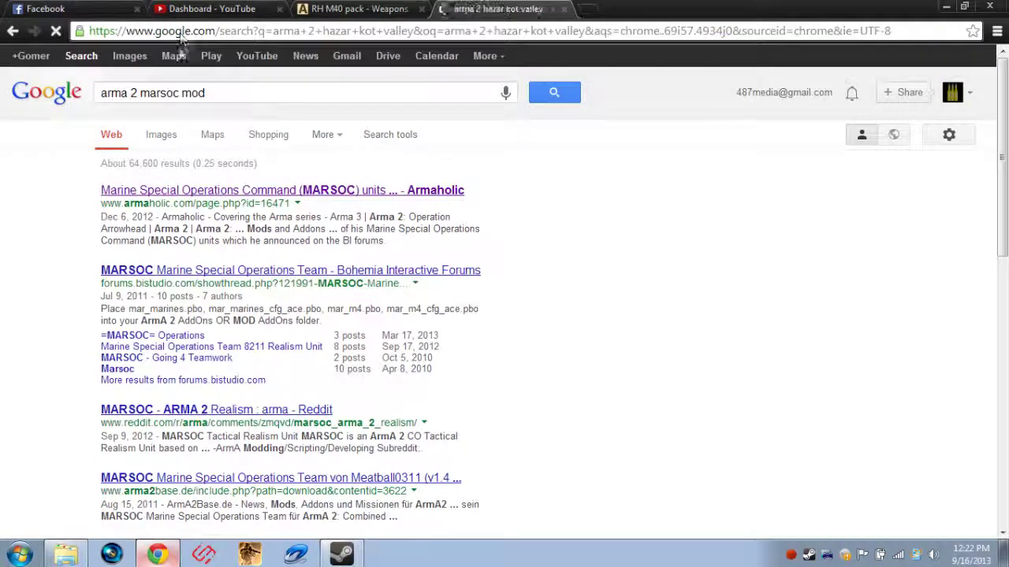
{"action": "left_click", "coordinate": [162, 191]}
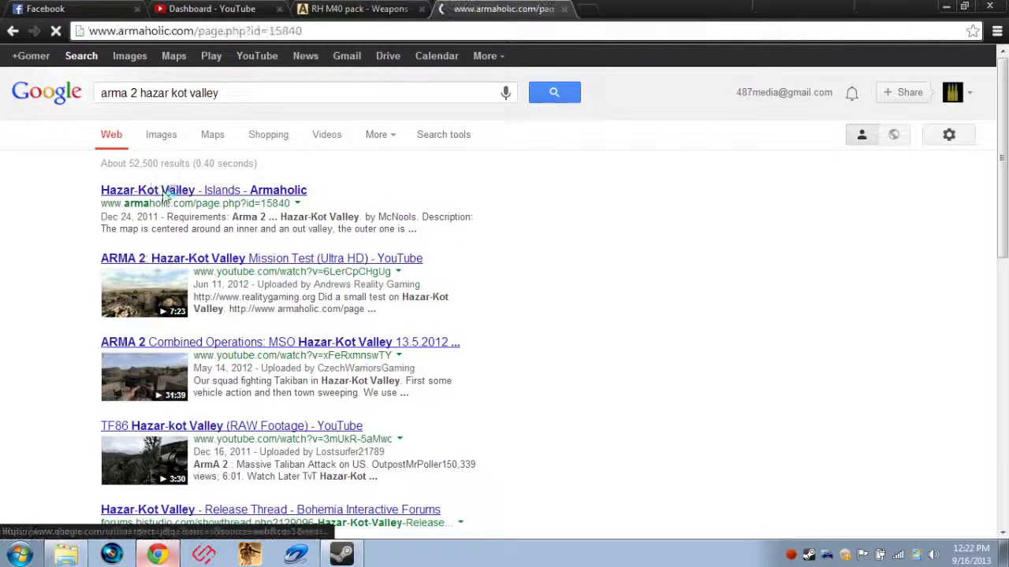
{"action": "scroll", "coordinate": [786, 371], "scroll_direction": "down", "scroll_amount": 6}
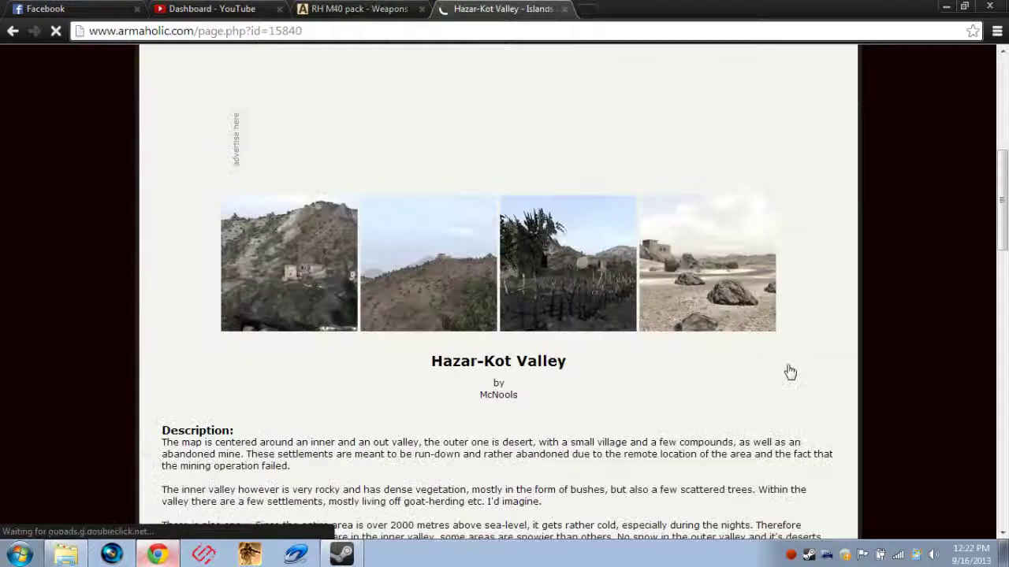
{"action": "scroll", "coordinate": [780, 271], "scroll_direction": "up", "scroll_amount": 5}
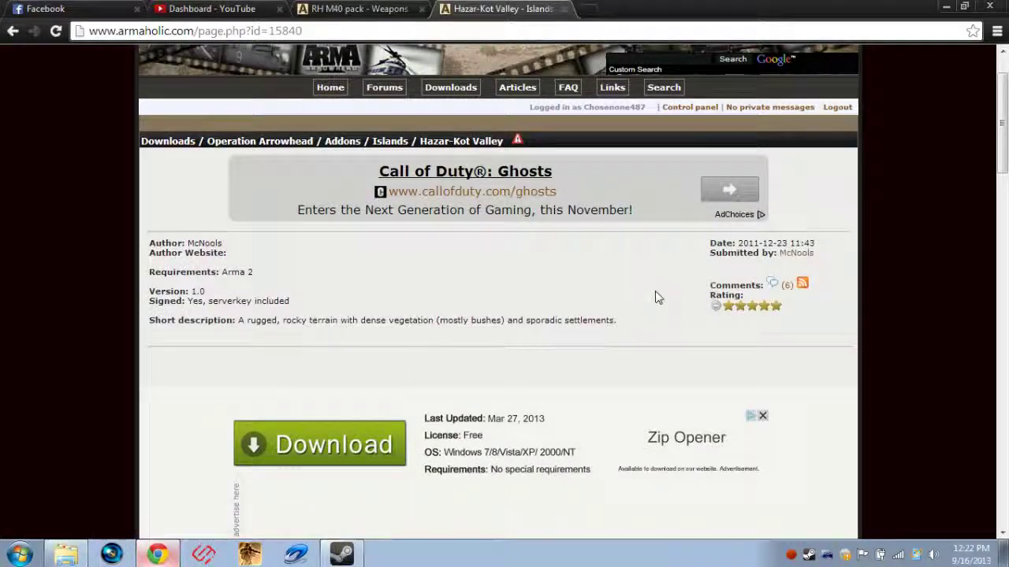
{"action": "scroll", "coordinate": [656, 292], "scroll_direction": "down", "scroll_amount": 1}
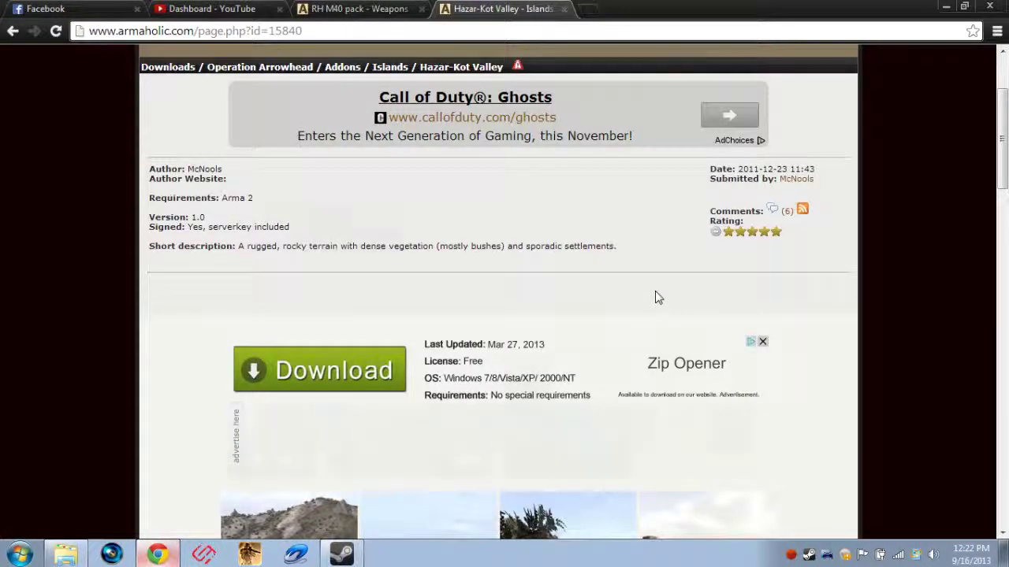
{"action": "scroll", "coordinate": [656, 296], "scroll_direction": "down", "scroll_amount": 3}
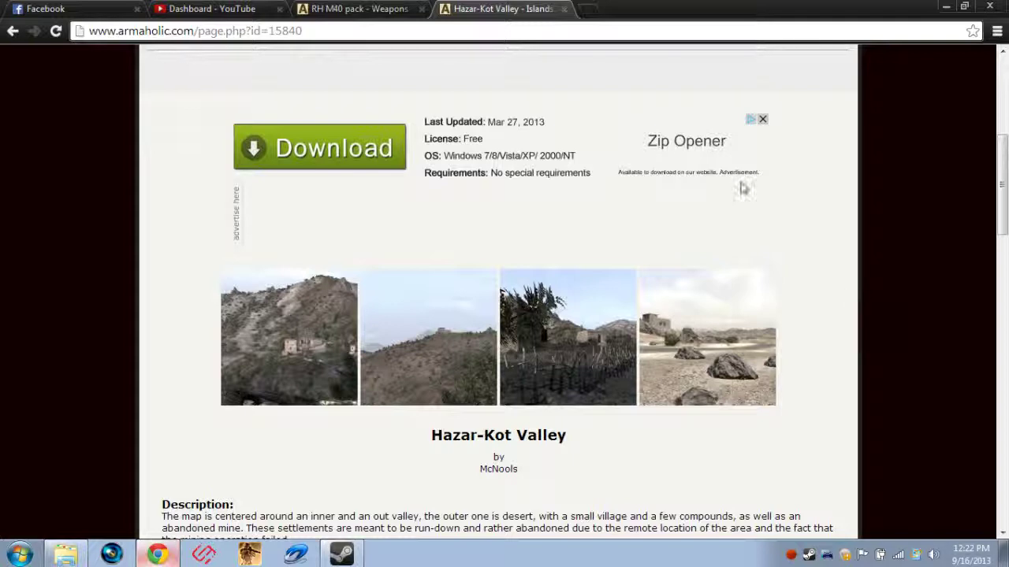
{"action": "left_click", "coordinate": [563, 8]}
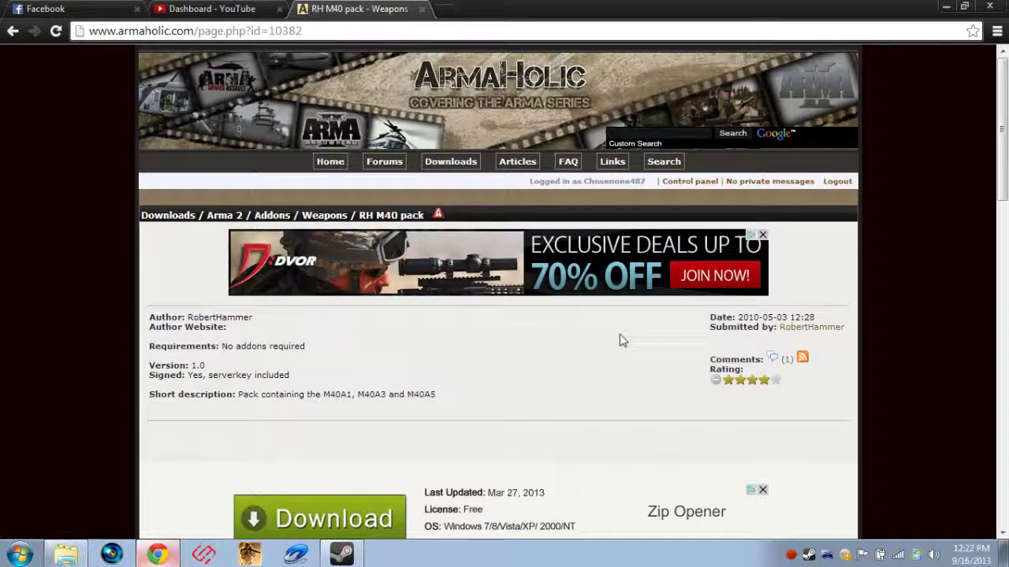
Scroll the RH M40 pack page down to its download links, then minimize Chrome
{"action": "scroll", "coordinate": [637, 336], "scroll_direction": "down", "scroll_amount": 3}
{"action": "scroll", "coordinate": [680, 339], "scroll_direction": "up", "scroll_amount": 2}
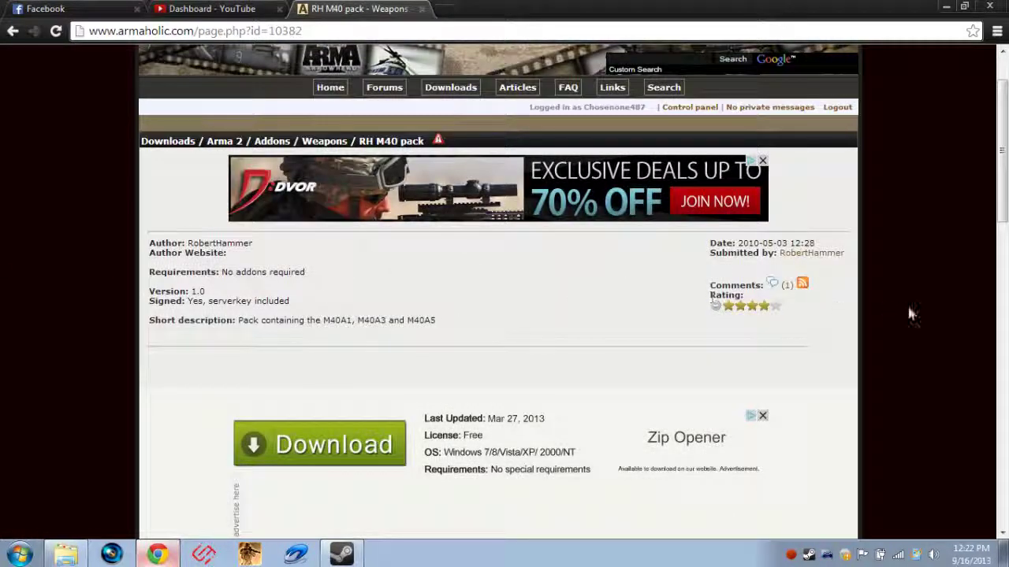
{"action": "scroll", "coordinate": [888, 308], "scroll_direction": "down", "scroll_amount": 5}
{"action": "scroll", "coordinate": [841, 226], "scroll_direction": "down", "scroll_amount": 6}
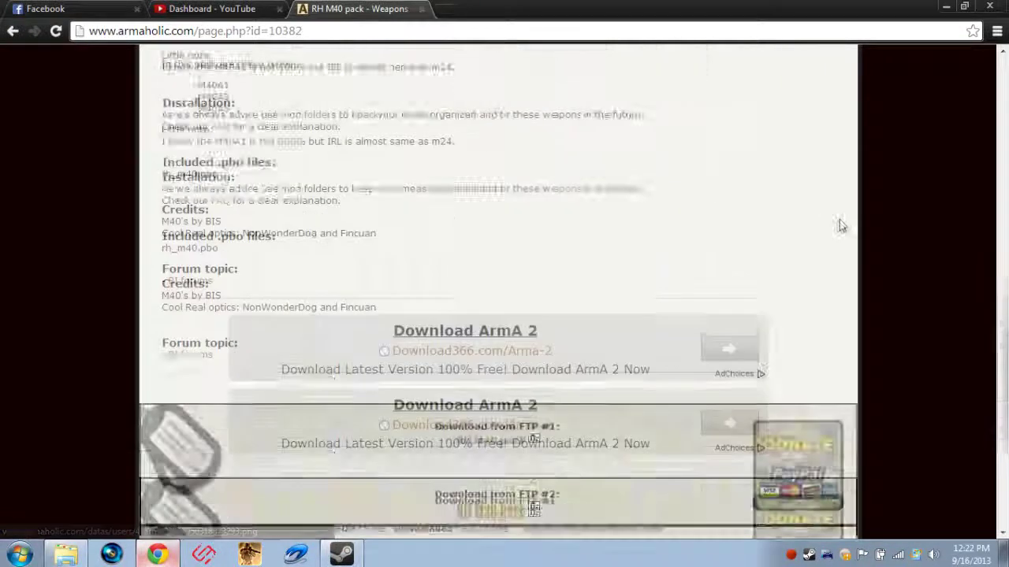
{"action": "scroll", "coordinate": [840, 227], "scroll_direction": "down", "scroll_amount": 3}
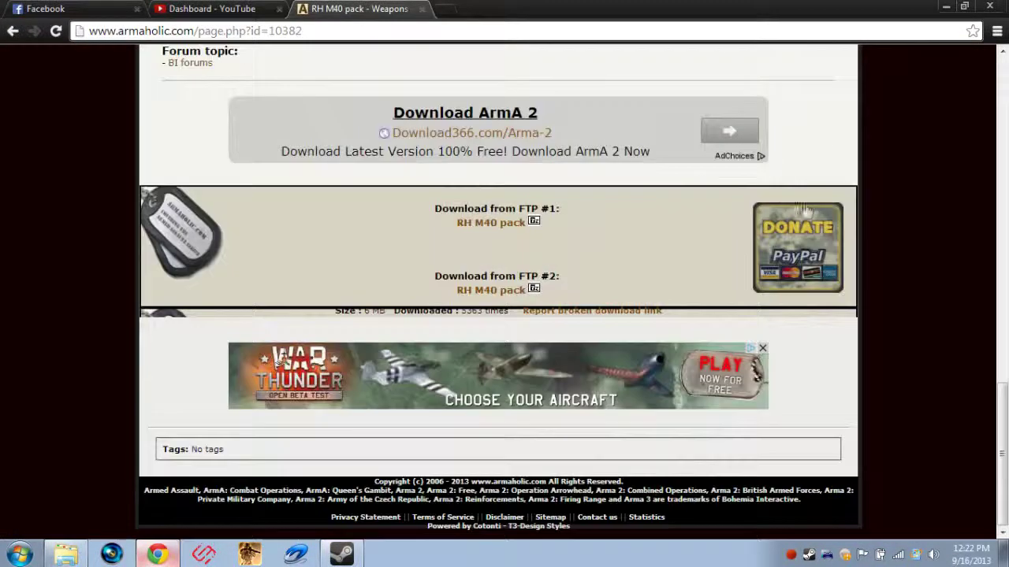
{"action": "left_click", "coordinate": [951, 7]}
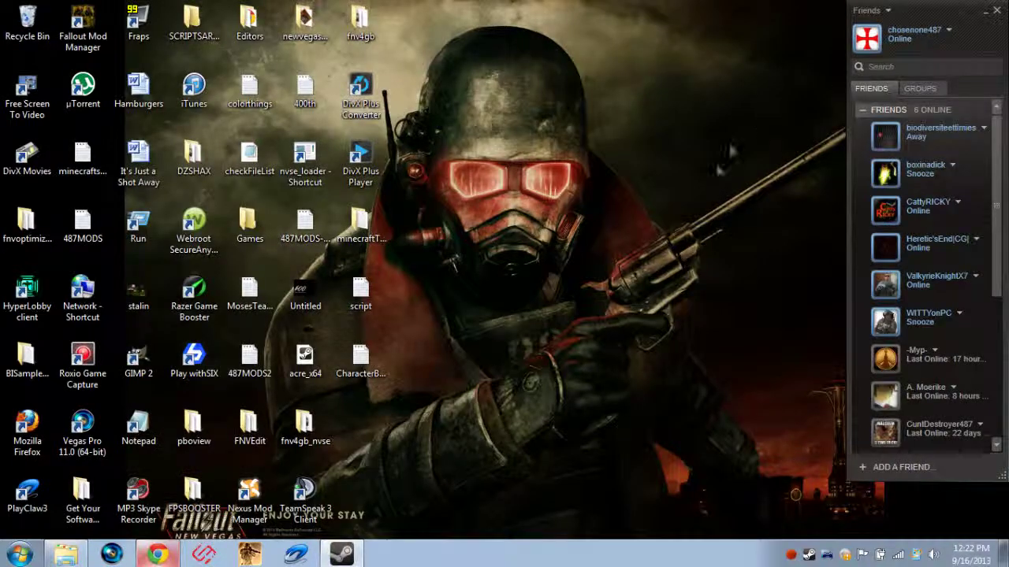
Open the Downloads folder and pick out the RH_M40_1.0.7z archive
{"action": "double_click", "coordinate": [91, 496]}
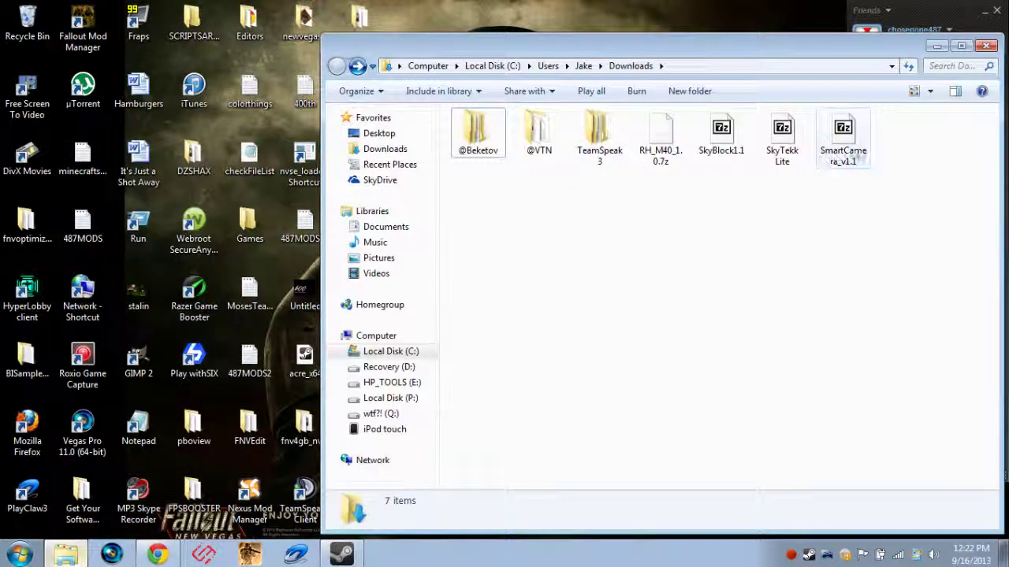
{"action": "left_click", "coordinate": [661, 150]}
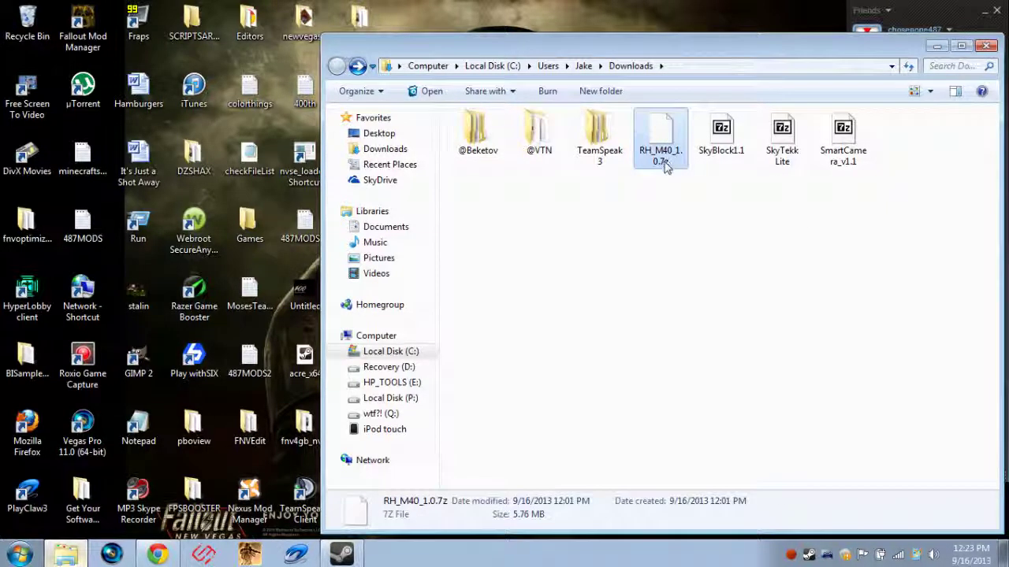
{"action": "left_click", "coordinate": [733, 152]}
{"action": "left_click", "coordinate": [780, 146]}
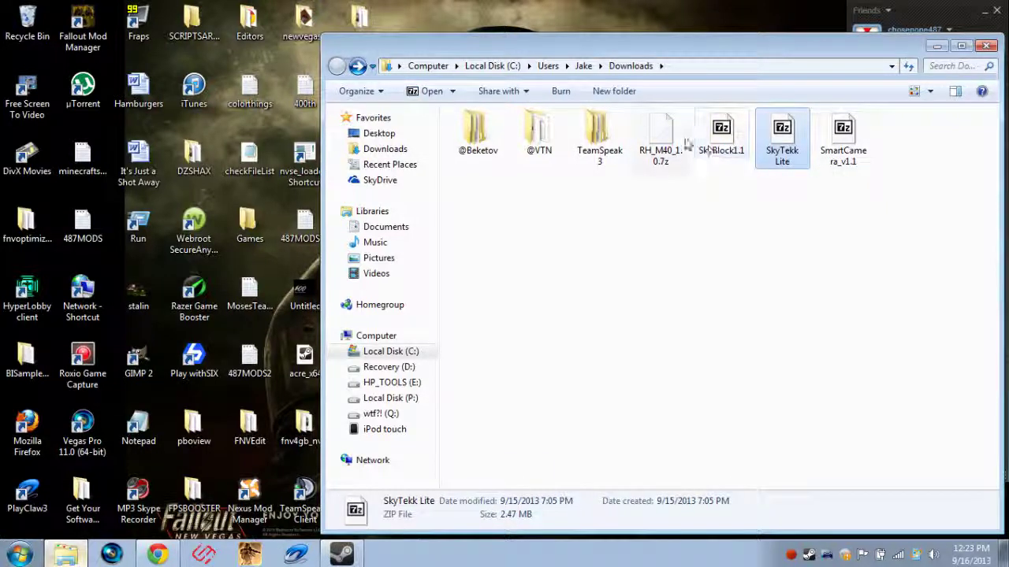
{"action": "left_click", "coordinate": [651, 143]}
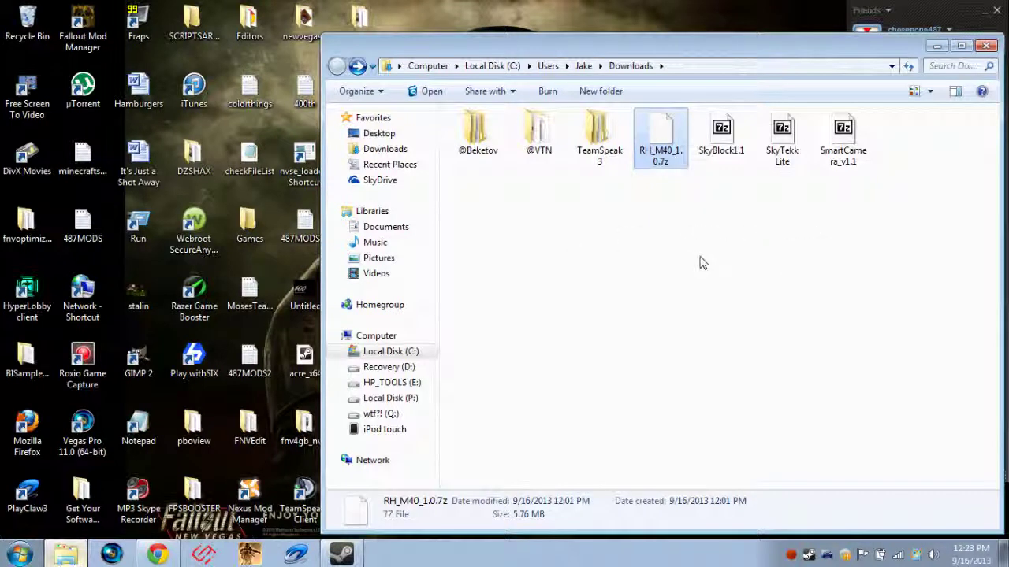
{"action": "right_click", "coordinate": [646, 132]}
Open RH_M40_1.0.7z in 7-Zip, select rh_m40.pbo, and bring Downloads back to the front
{"action": "mouse_move", "coordinate": [685, 157]}
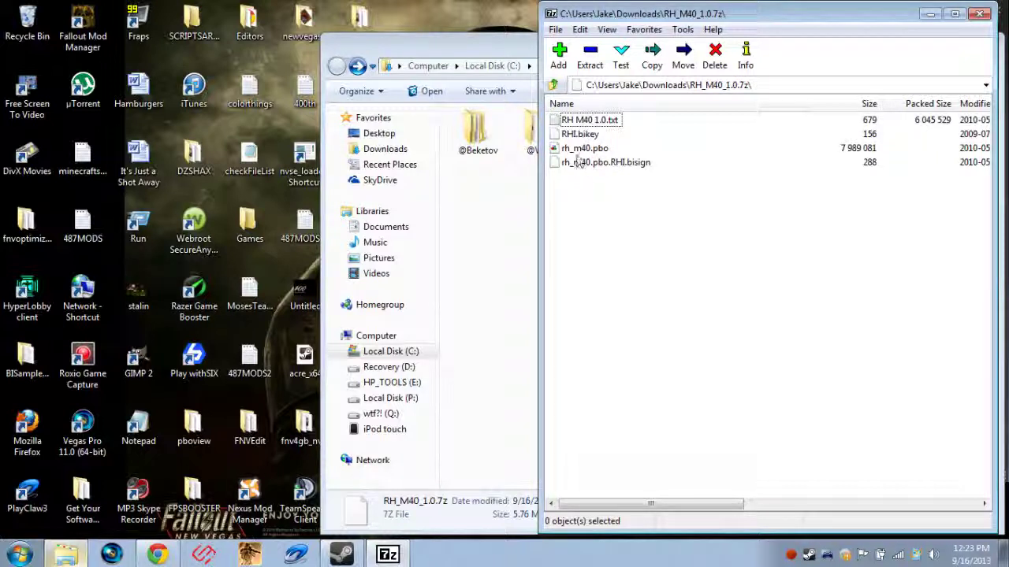
{"action": "left_click", "coordinate": [579, 149]}
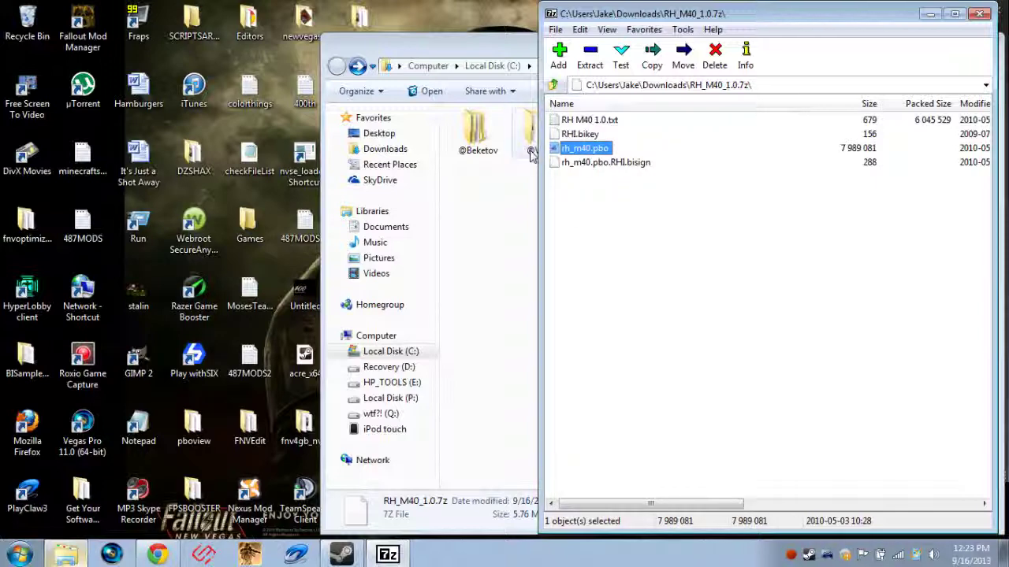
{"action": "left_click", "coordinate": [499, 196]}
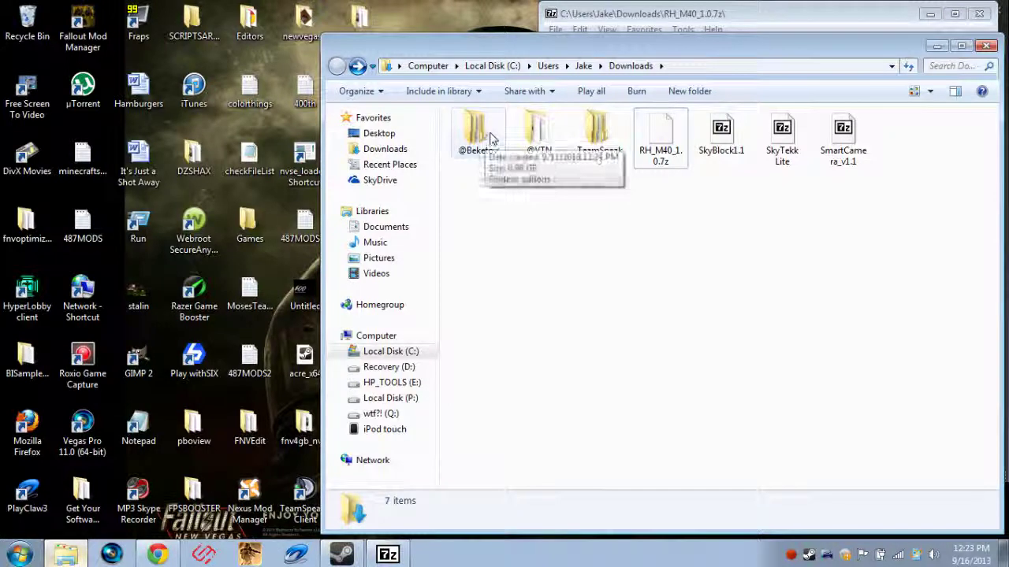
{"action": "left_click", "coordinate": [477, 158]}
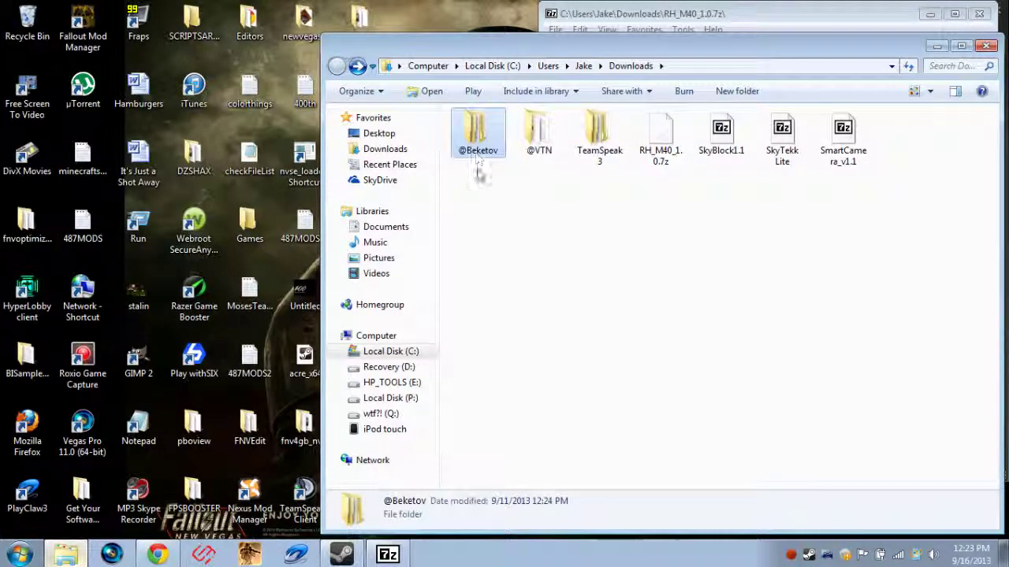
{"action": "left_click_drag", "start_coordinate": [478, 160], "coordinate": [480, 178]}
{"action": "double_click", "coordinate": [479, 152]}
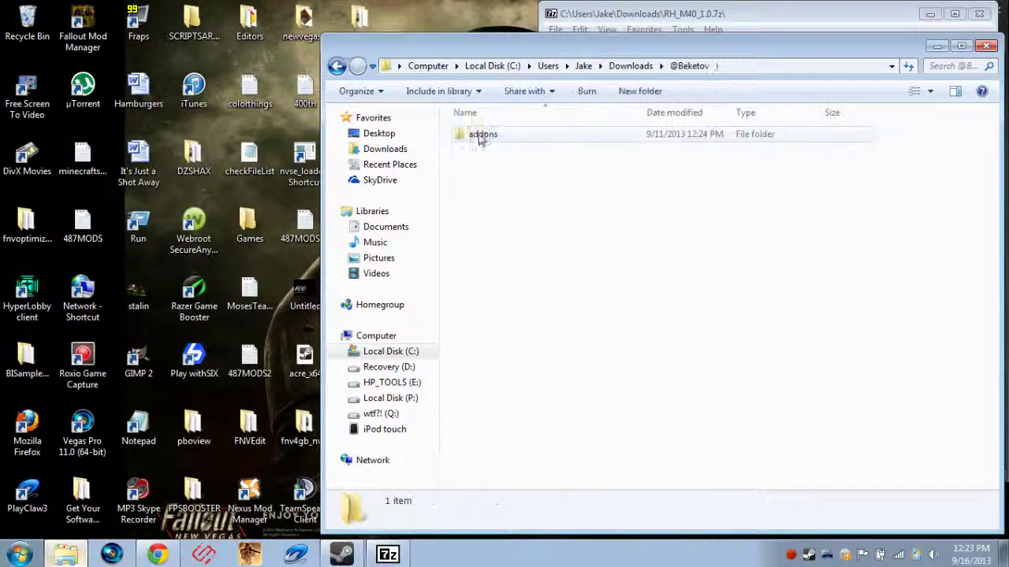
{"action": "key", "text": "BackSpace"}
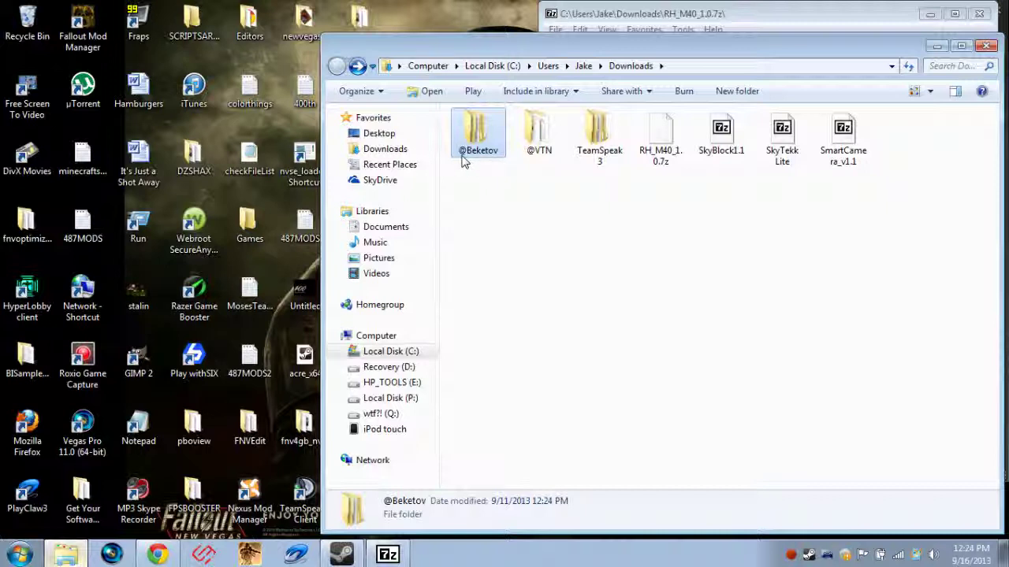
{"action": "double_click", "coordinate": [482, 151]}
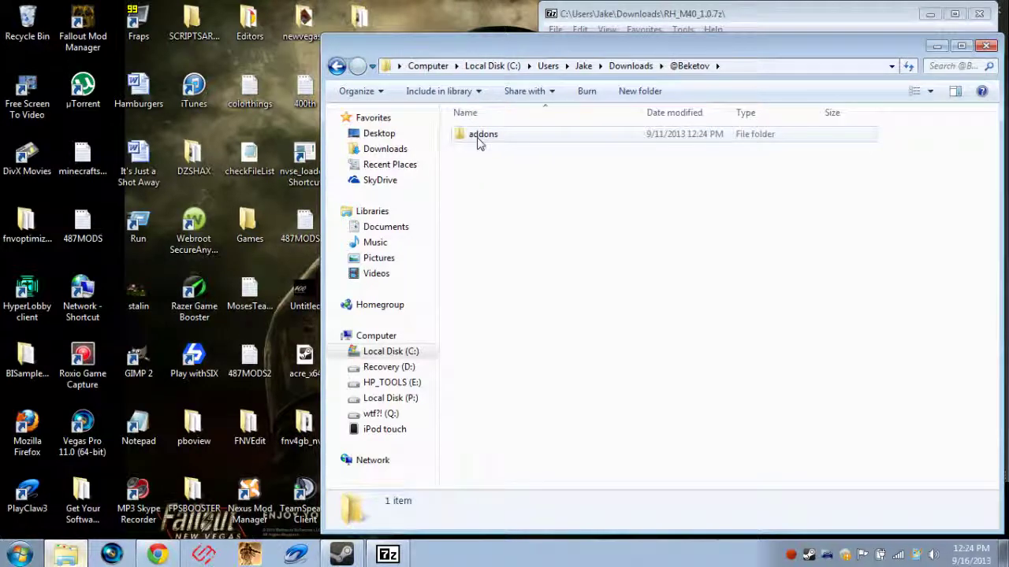
{"action": "double_click", "coordinate": [481, 136]}
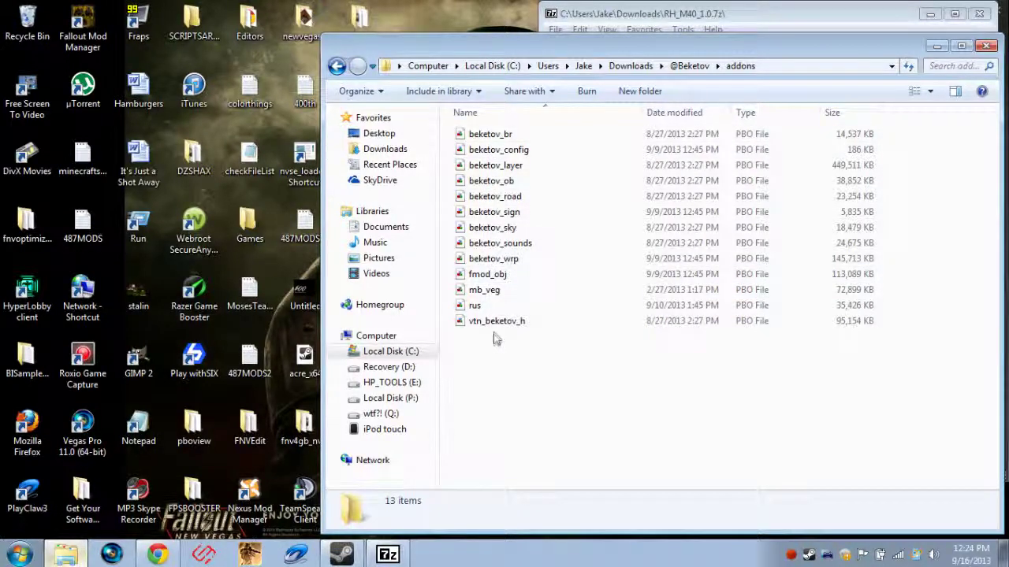
{"action": "key", "text": "BackSpace"}
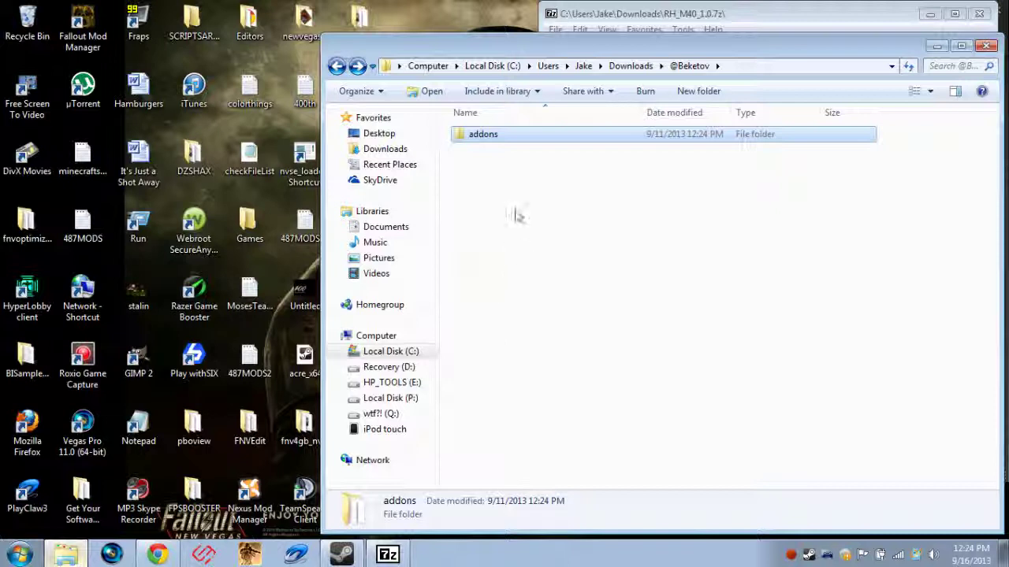
{"action": "key", "text": "BackSpace"}
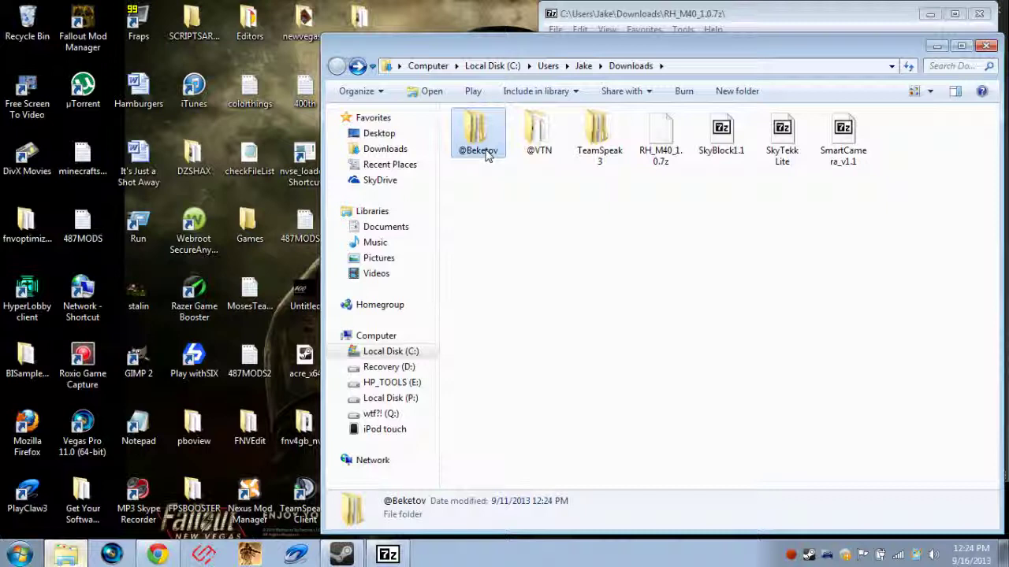
{"action": "double_click", "coordinate": [482, 154]}
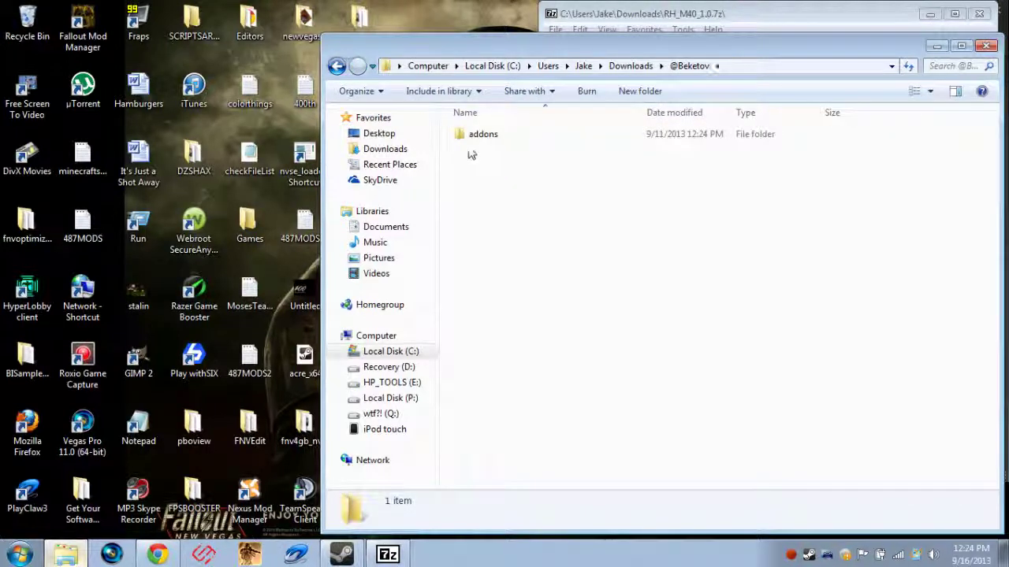
{"action": "double_click", "coordinate": [481, 141]}
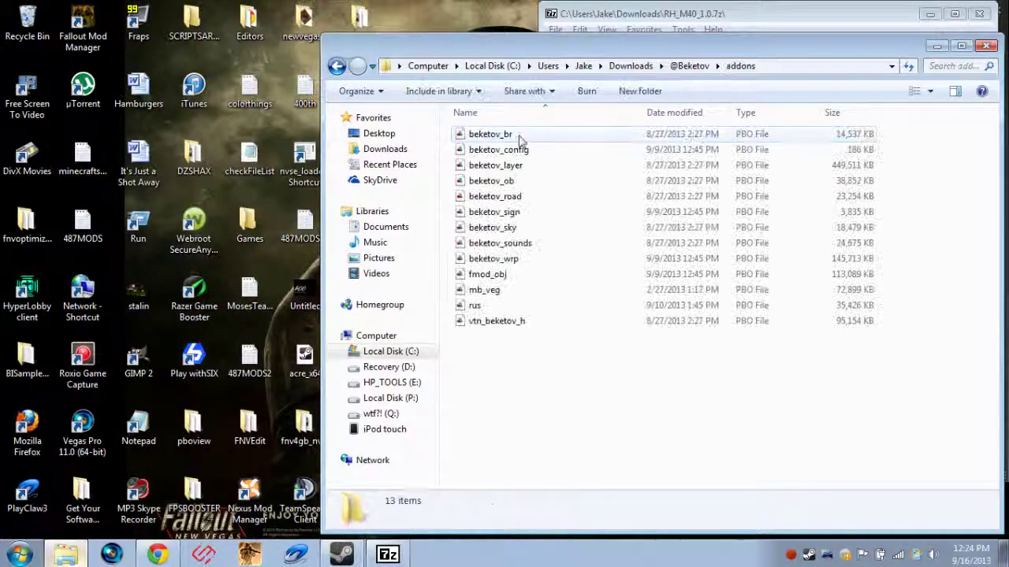
{"action": "key", "text": "BackSpace"}
{"action": "key", "text": "BackSpace"}
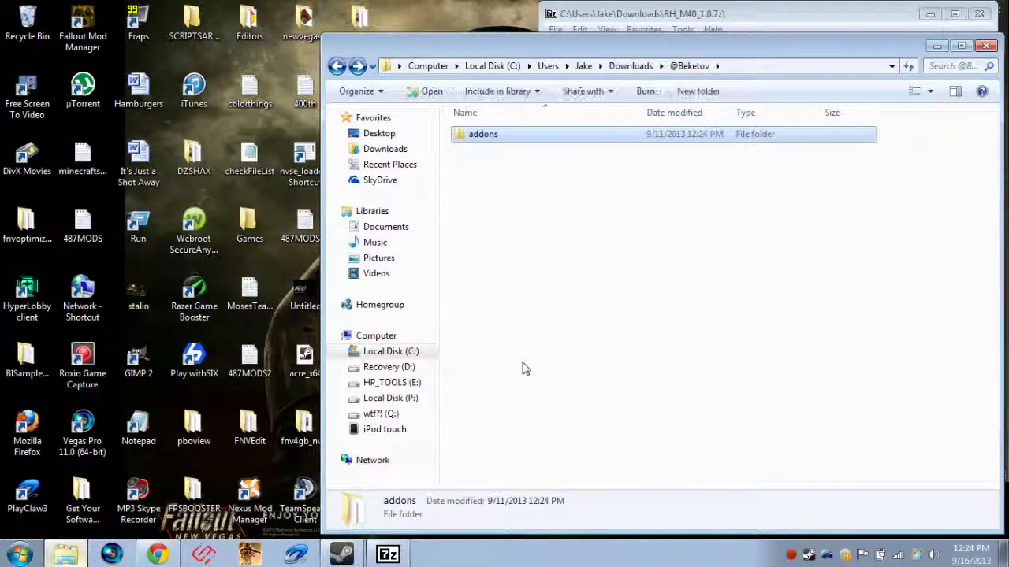
{"action": "left_click", "coordinate": [937, 46]}
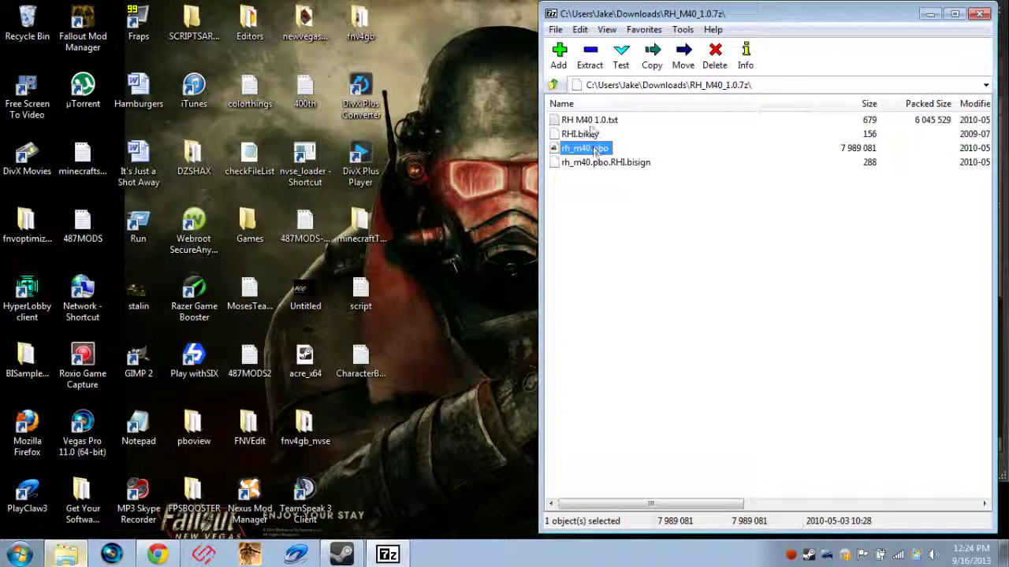
Browse from Games into Steam's steamapps\common, check the Arma 3 folder, and return to Games
{"action": "double_click", "coordinate": [246, 226]}
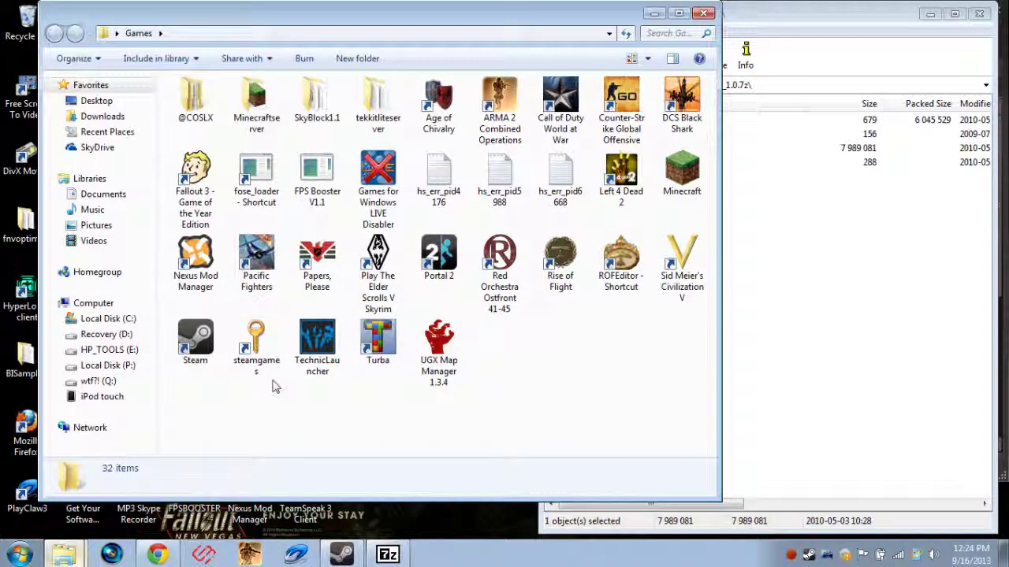
{"action": "double_click", "coordinate": [257, 346]}
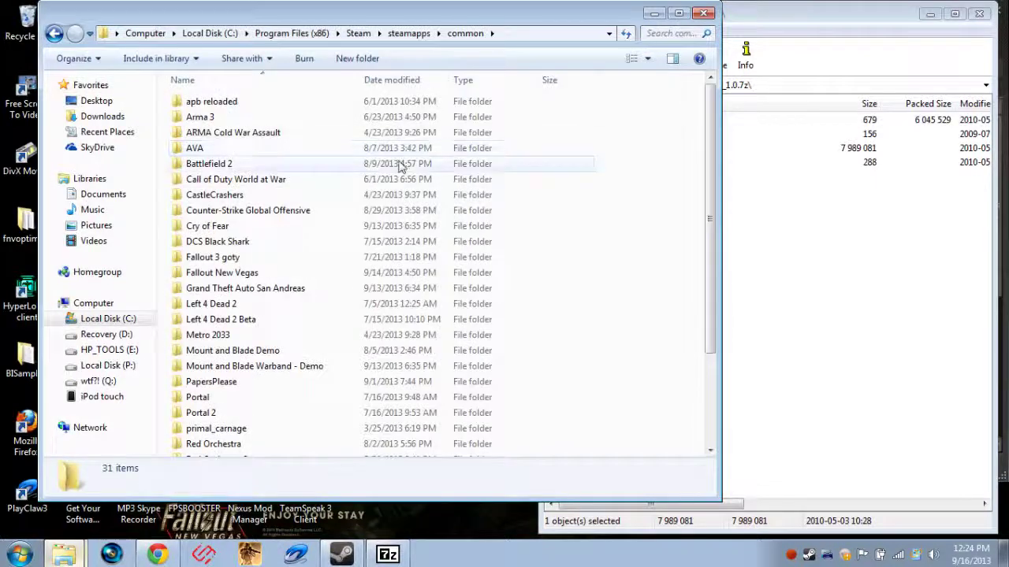
{"action": "key", "text": "alt+Left"}
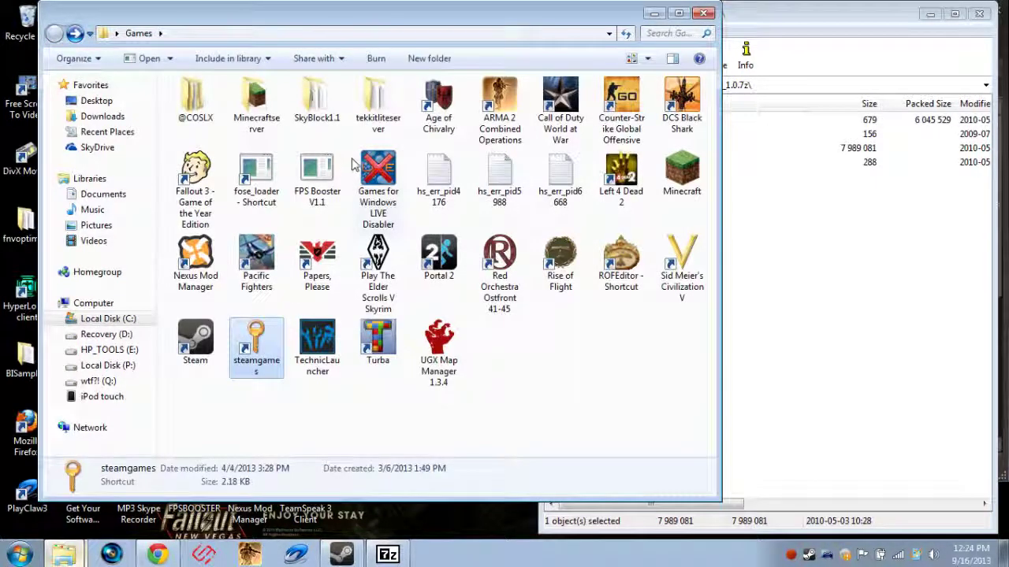
{"action": "key", "text": "alt+Right"}
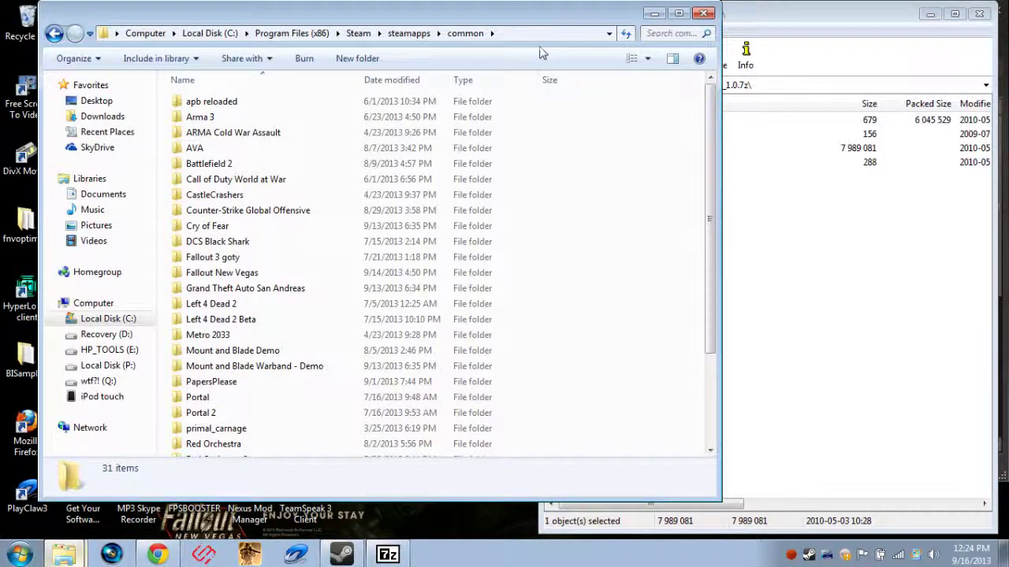
{"action": "scroll", "coordinate": [480, 180], "scroll_direction": "down", "scroll_amount": 3}
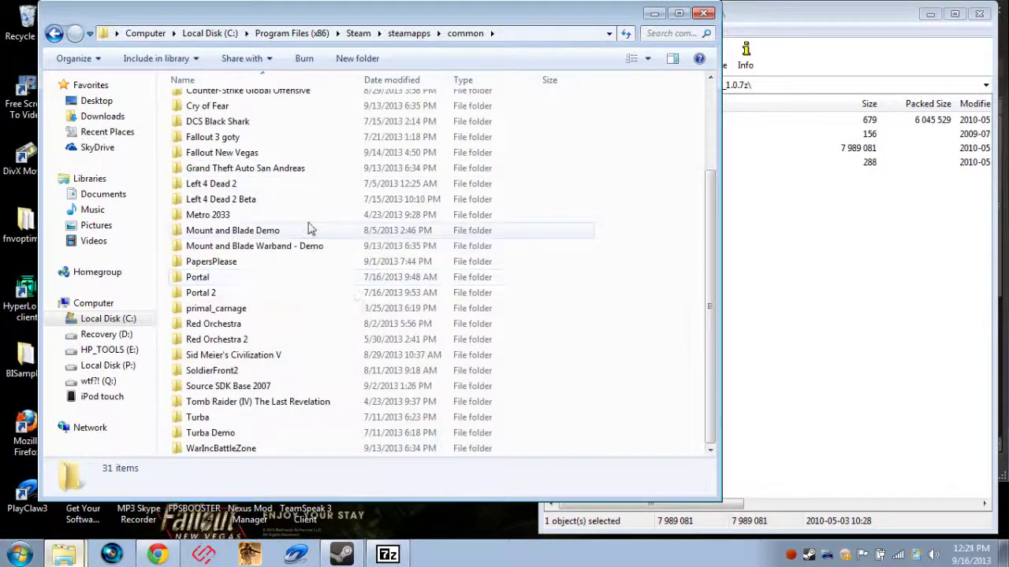
{"action": "scroll", "coordinate": [309, 228], "scroll_direction": "up", "scroll_amount": 3}
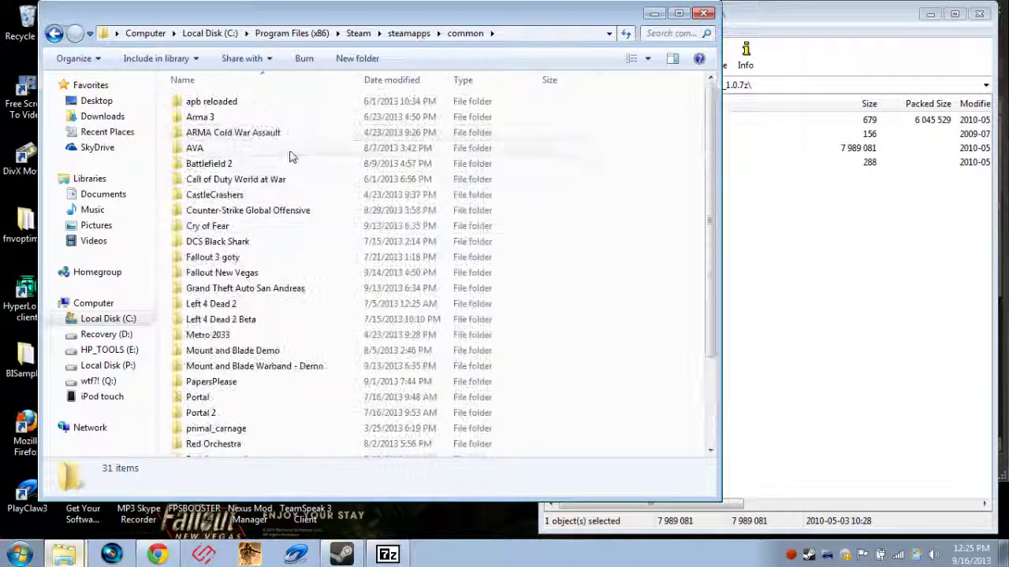
{"action": "double_click", "coordinate": [266, 118]}
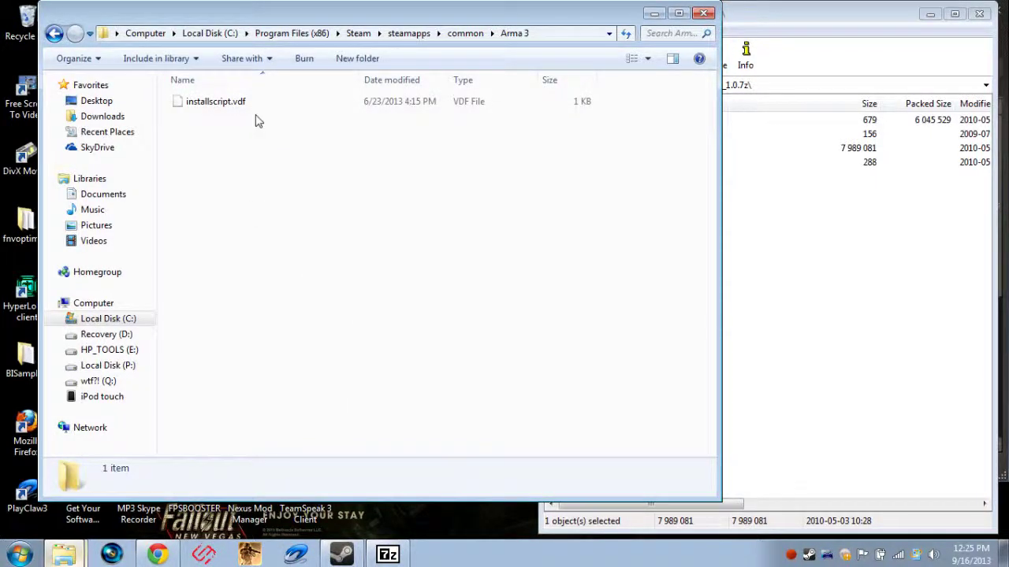
{"action": "key", "text": "BackSpace"}
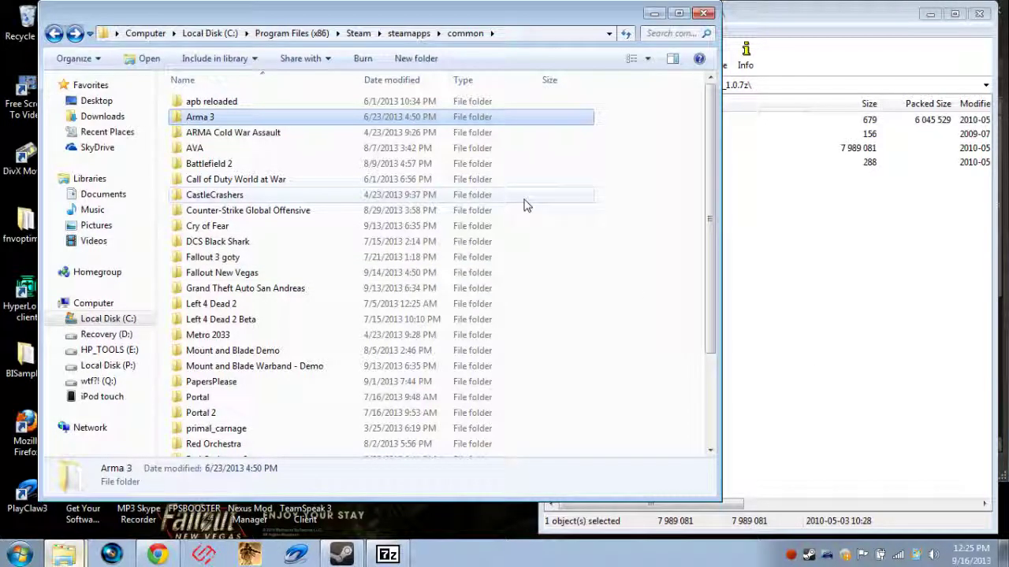
{"action": "key", "text": "BackSpace"}
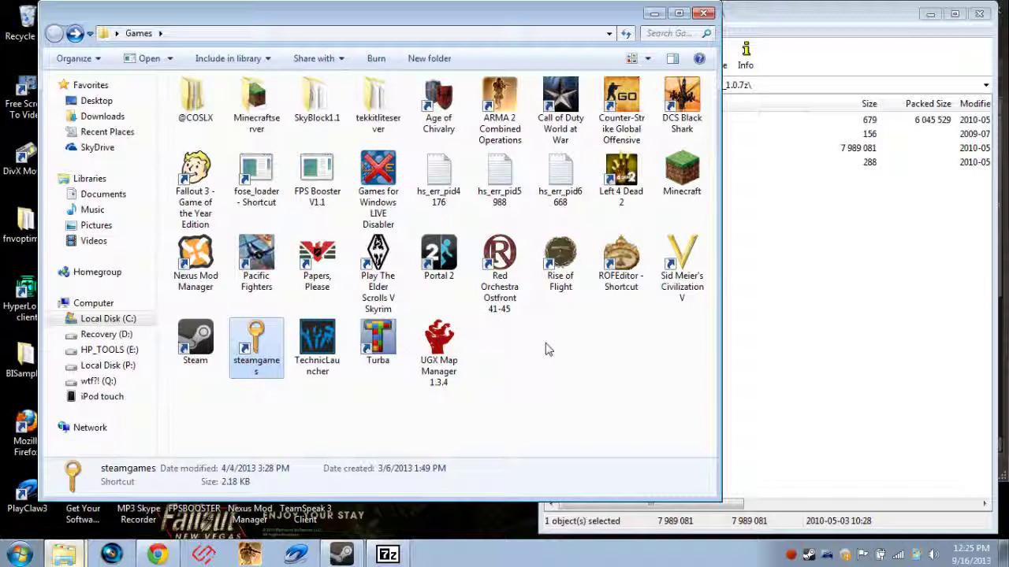
Jump to the ARMA 2 Combined Operations shortcut's file location and scan its @ mod folders
{"action": "left_click", "coordinate": [505, 113]}
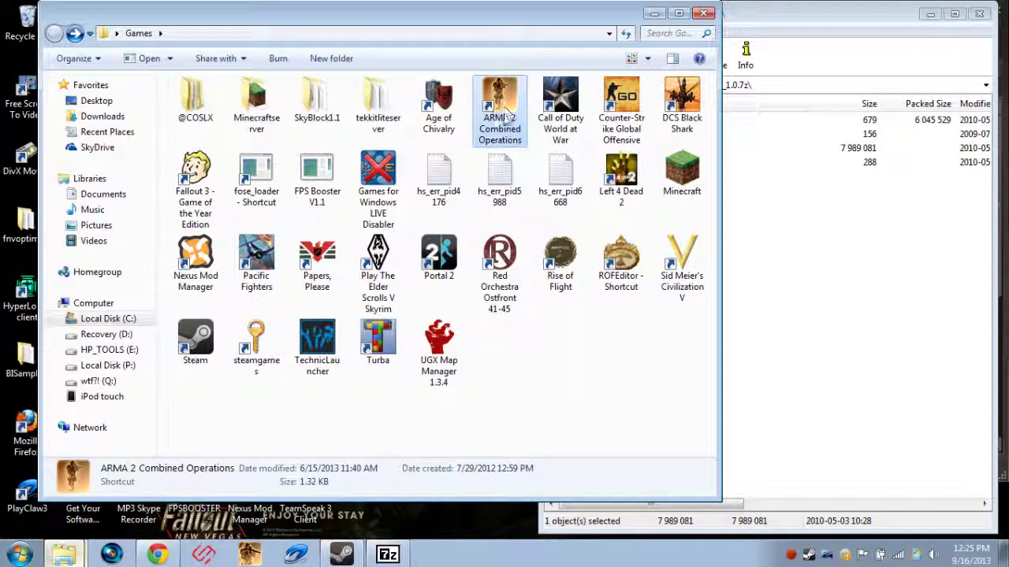
{"action": "right_click", "coordinate": [502, 101]}
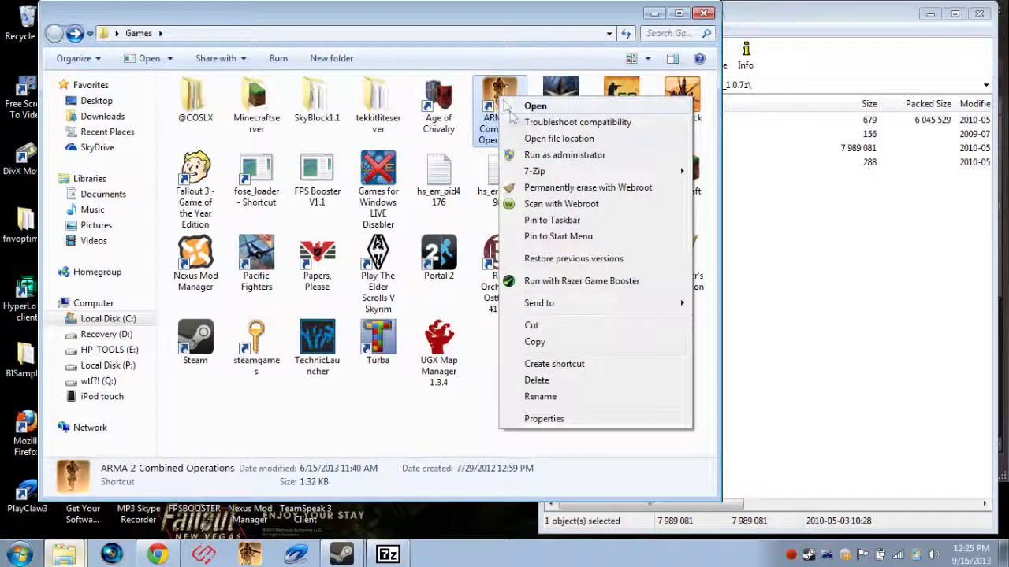
{"action": "left_click", "coordinate": [536, 137]}
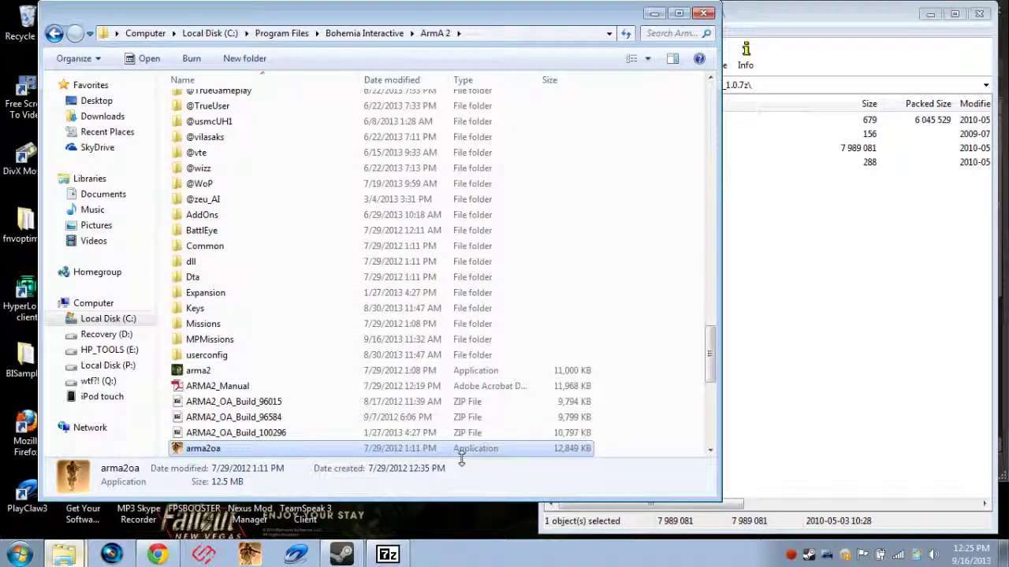
{"action": "scroll", "coordinate": [338, 449], "scroll_direction": "down", "scroll_amount": 3}
{"action": "scroll", "coordinate": [323, 402], "scroll_direction": "up", "scroll_amount": 4}
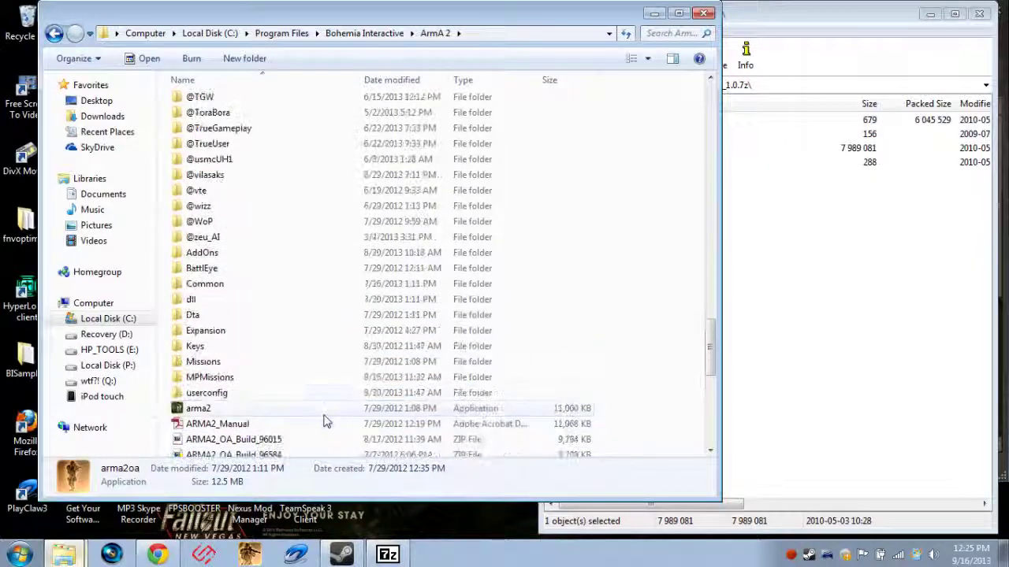
{"action": "scroll", "coordinate": [323, 424], "scroll_direction": "up", "scroll_amount": 7}
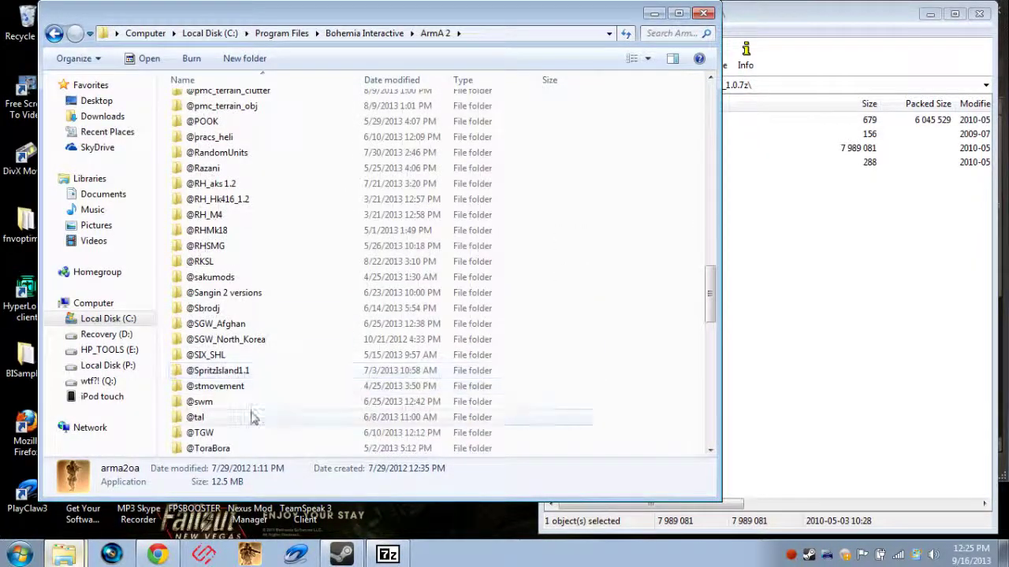
{"action": "scroll", "coordinate": [263, 327], "scroll_direction": "up", "scroll_amount": 10}
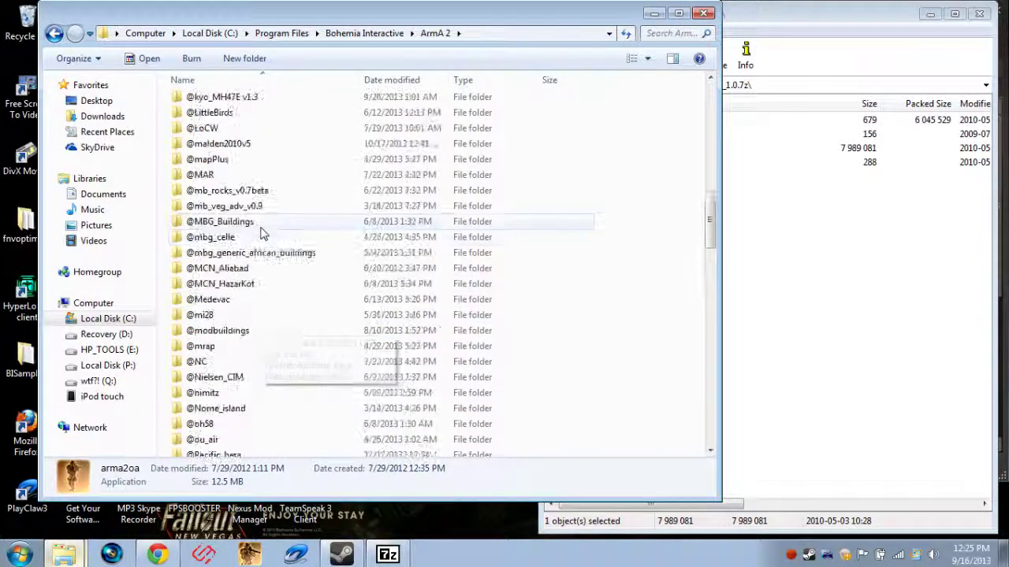
{"action": "scroll", "coordinate": [262, 229], "scroll_direction": "up", "scroll_amount": 15}
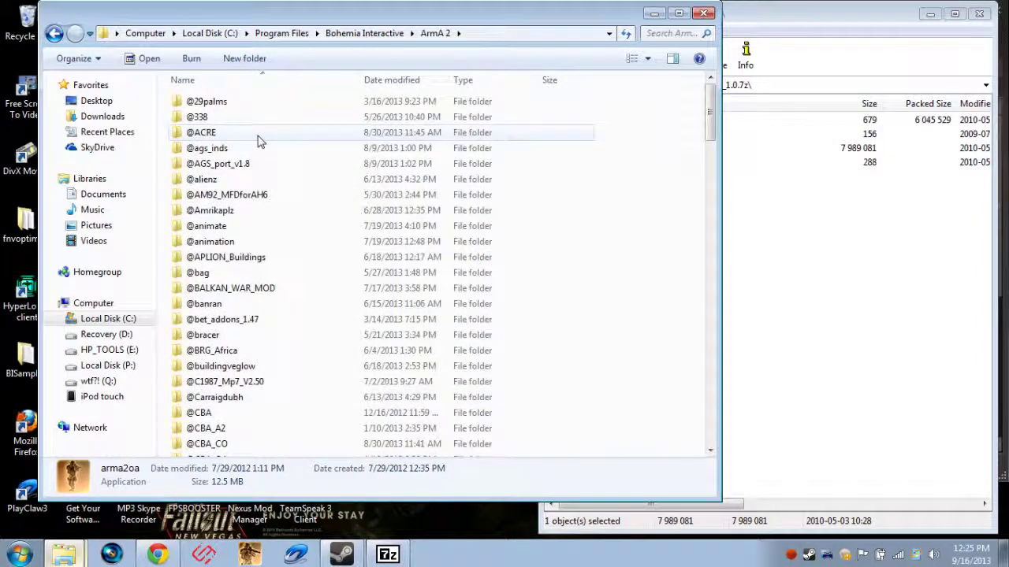
{"action": "scroll", "coordinate": [265, 293], "scroll_direction": "down", "scroll_amount": 2}
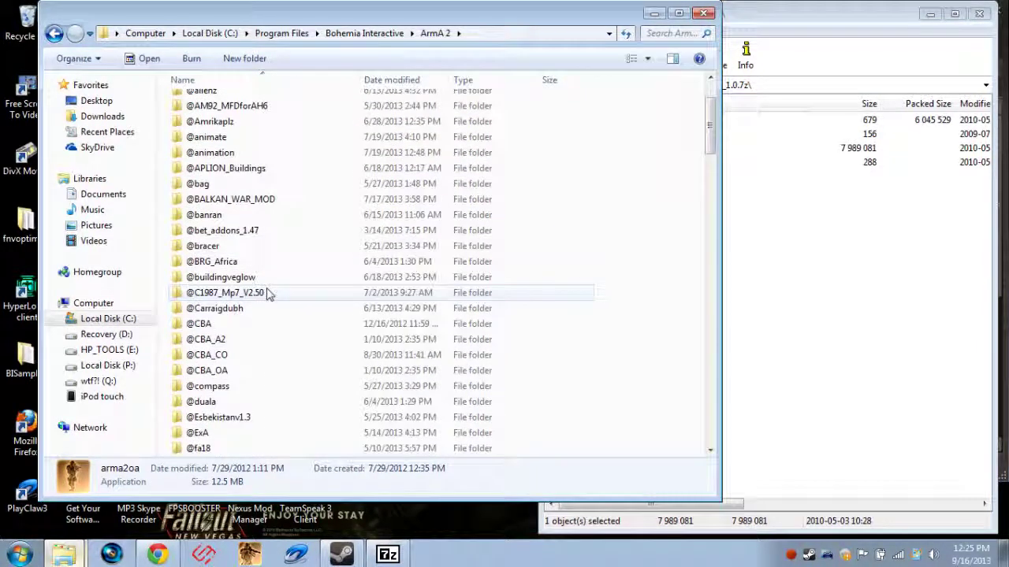
{"action": "scroll", "coordinate": [266, 293], "scroll_direction": "down", "scroll_amount": 1}
{"action": "scroll", "coordinate": [266, 293], "scroll_direction": "down", "scroll_amount": 5}
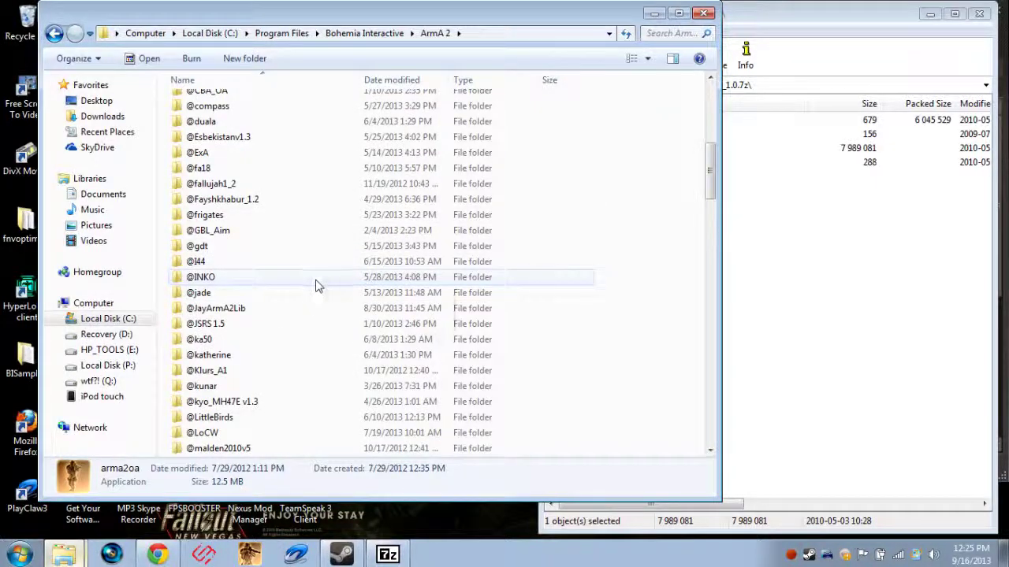
{"action": "scroll", "coordinate": [319, 285], "scroll_direction": "down", "scroll_amount": 10}
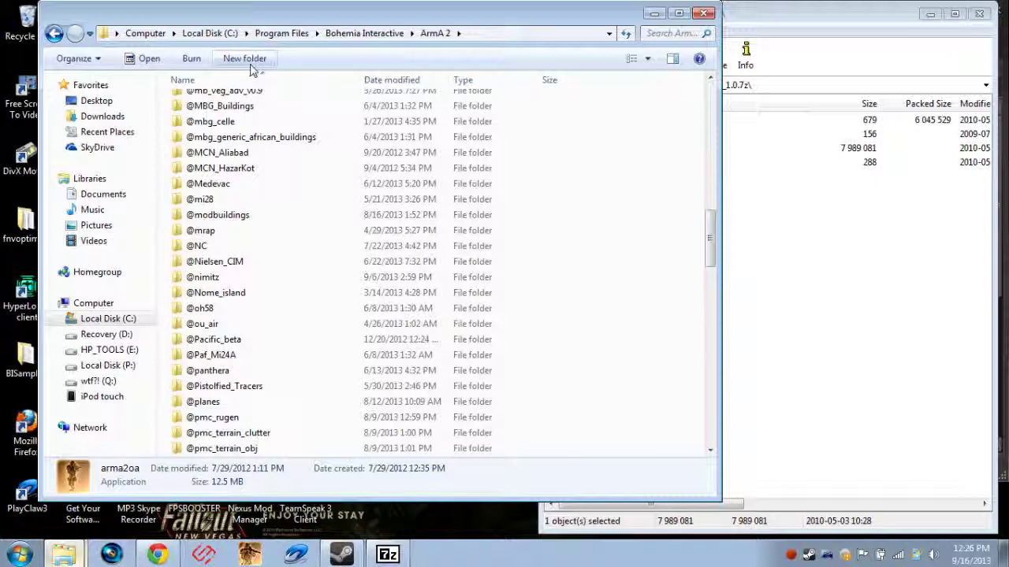
{"action": "right_click", "coordinate": [639, 285]}
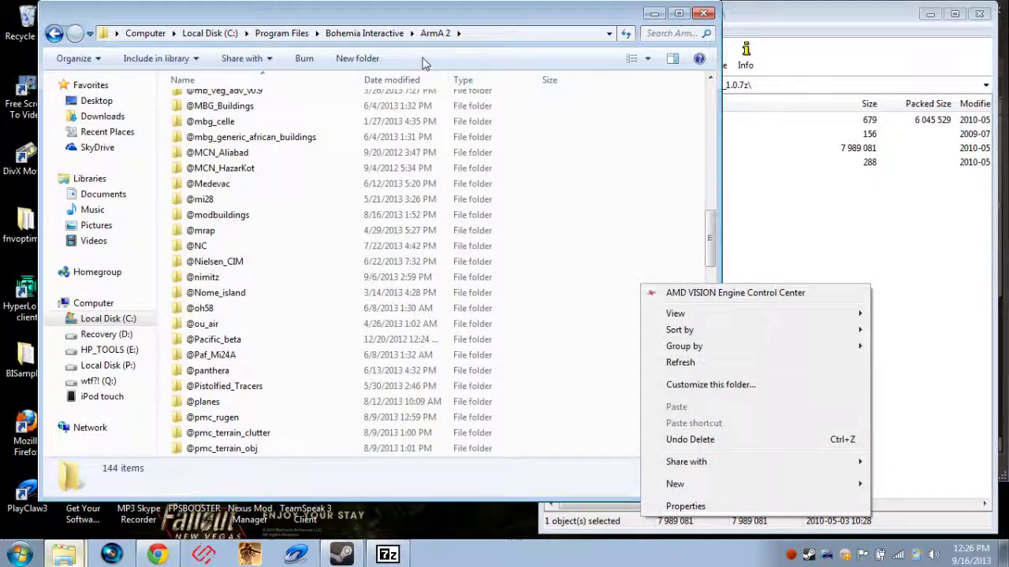
{"action": "left_click", "coordinate": [372, 58]}
{"action": "right_click", "coordinate": [630, 247]}
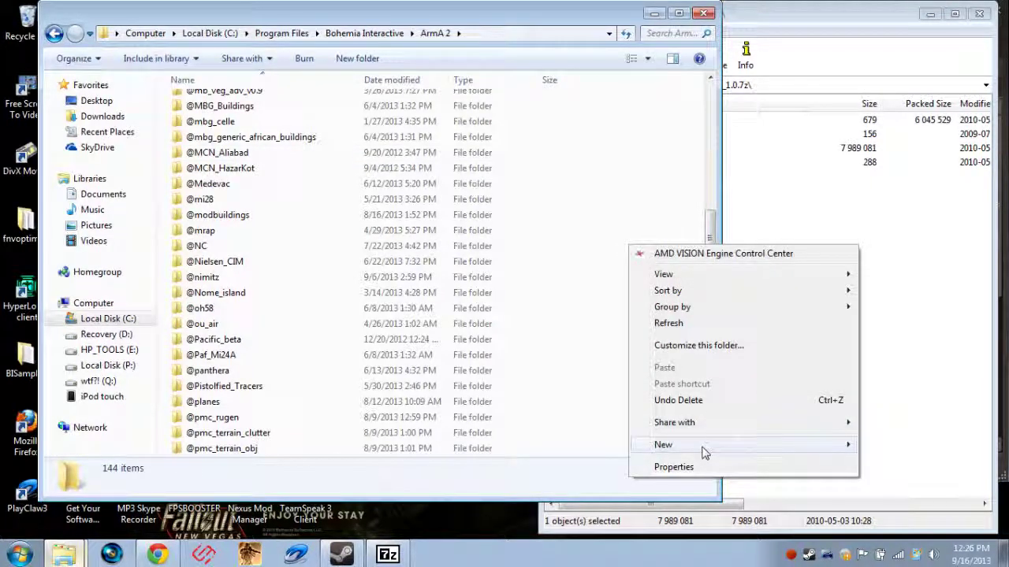
{"action": "mouse_move", "coordinate": [703, 450]}
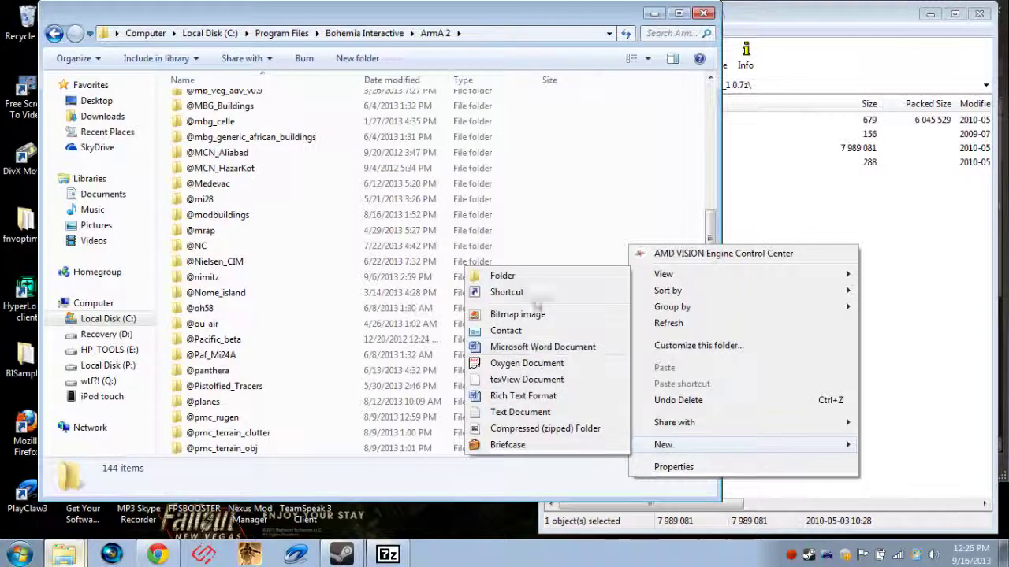
{"action": "left_click", "coordinate": [585, 172]}
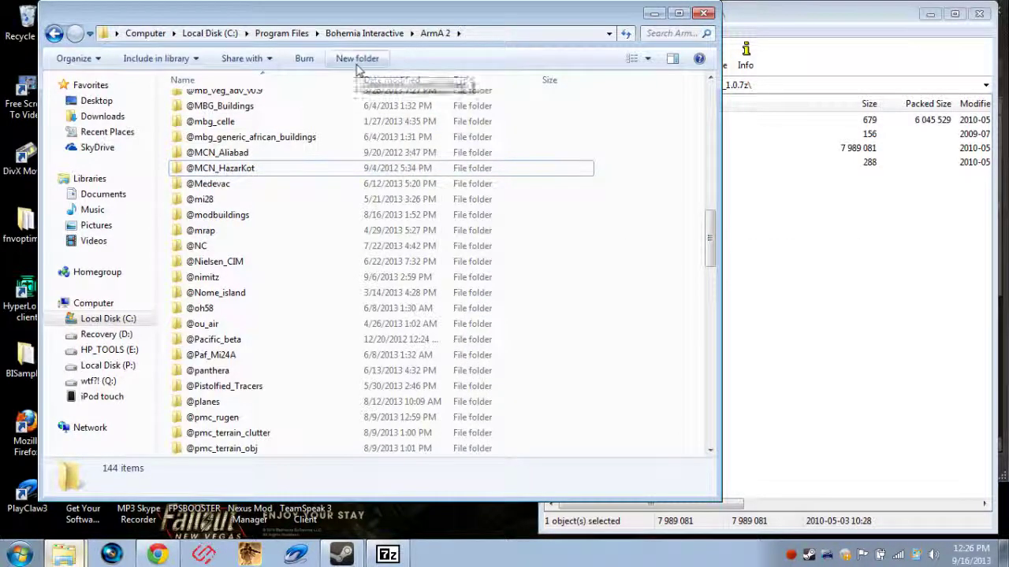
{"action": "left_click", "coordinate": [357, 63]}
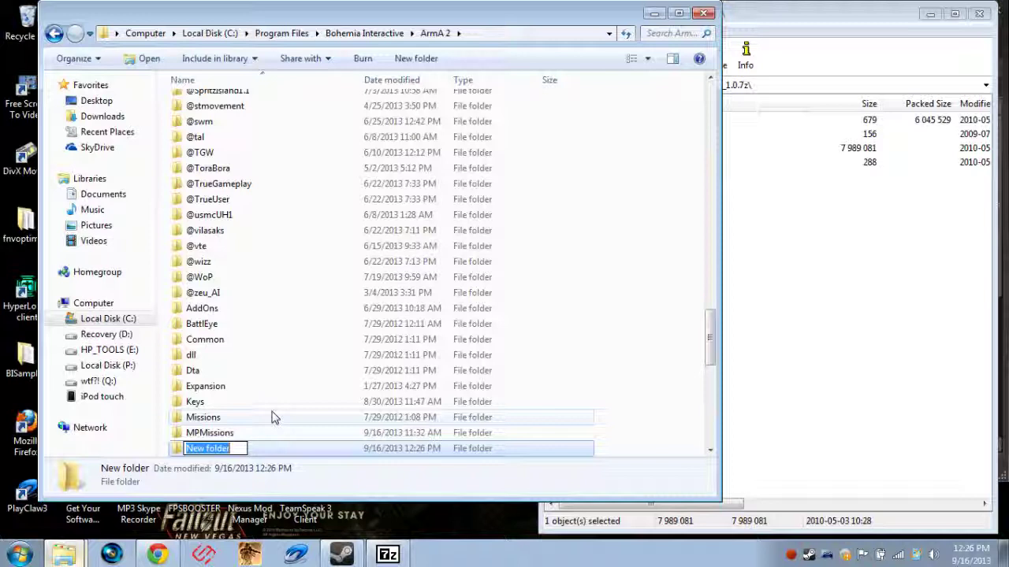
{"action": "type", "text": "@"}
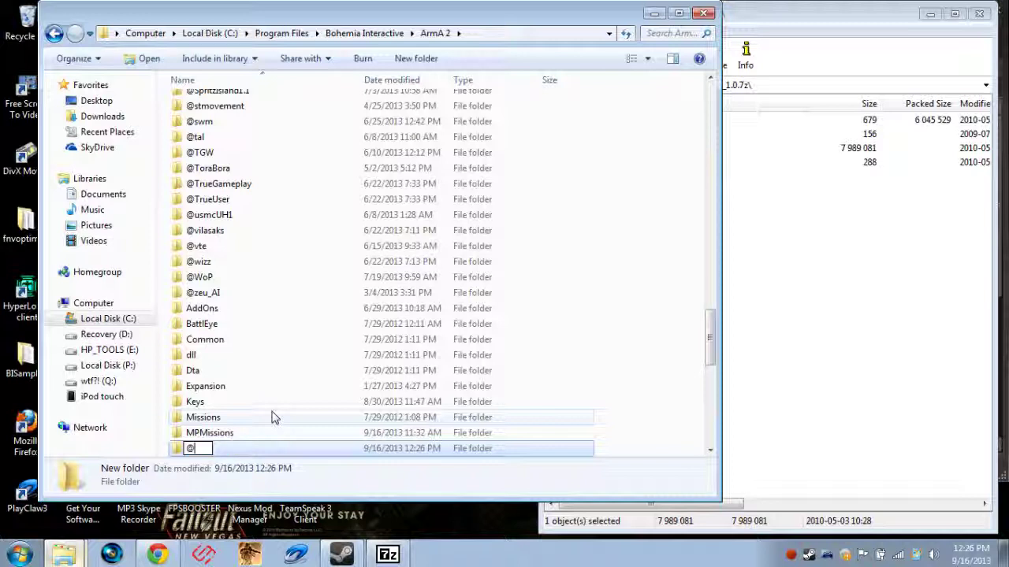
{"action": "type", "text": "RHM40"}
{"action": "key", "text": "Return"}
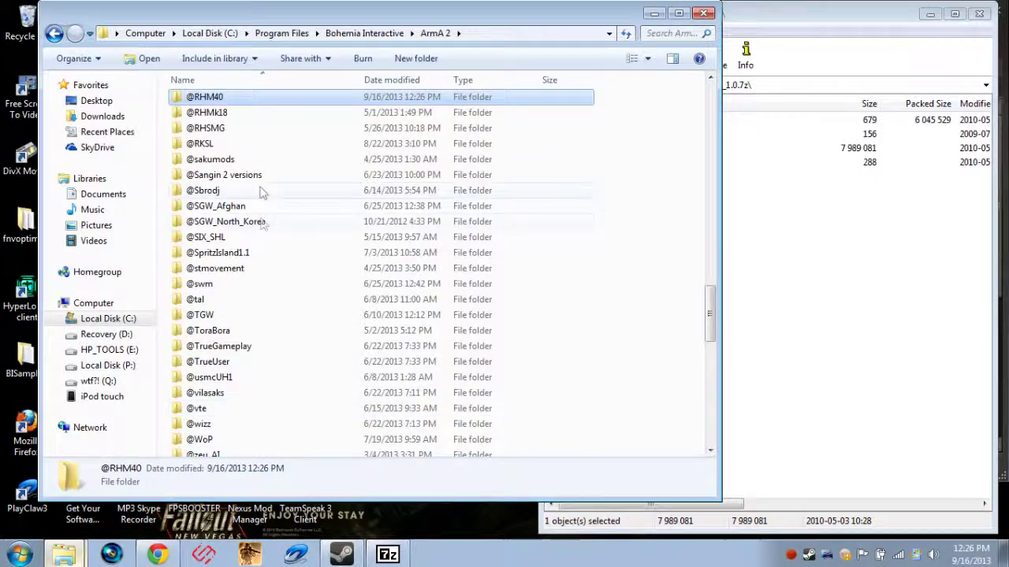
{"action": "double_click", "coordinate": [228, 97]}
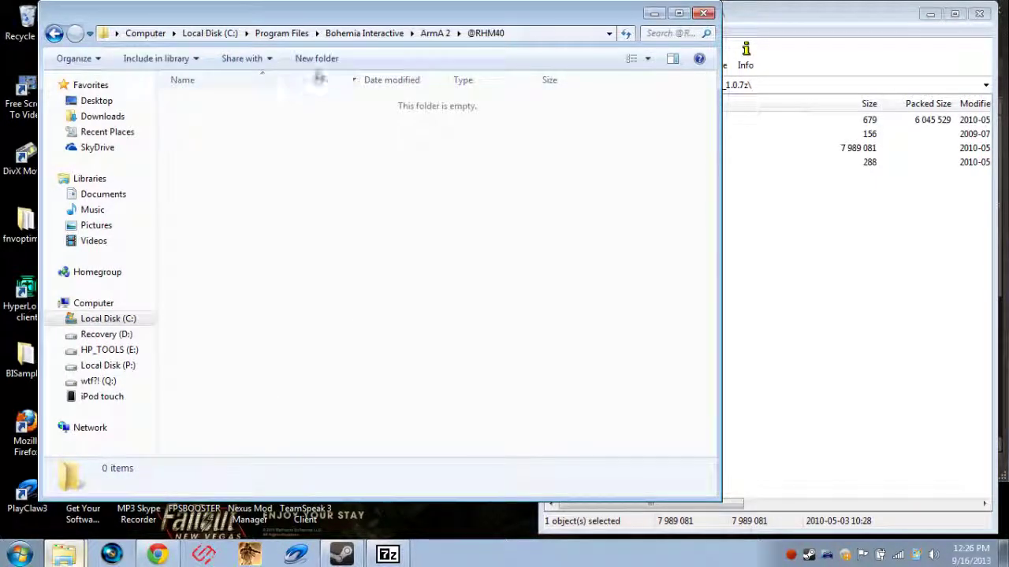
{"action": "left_click", "coordinate": [316, 58]}
{"action": "type", "text": "addons"}
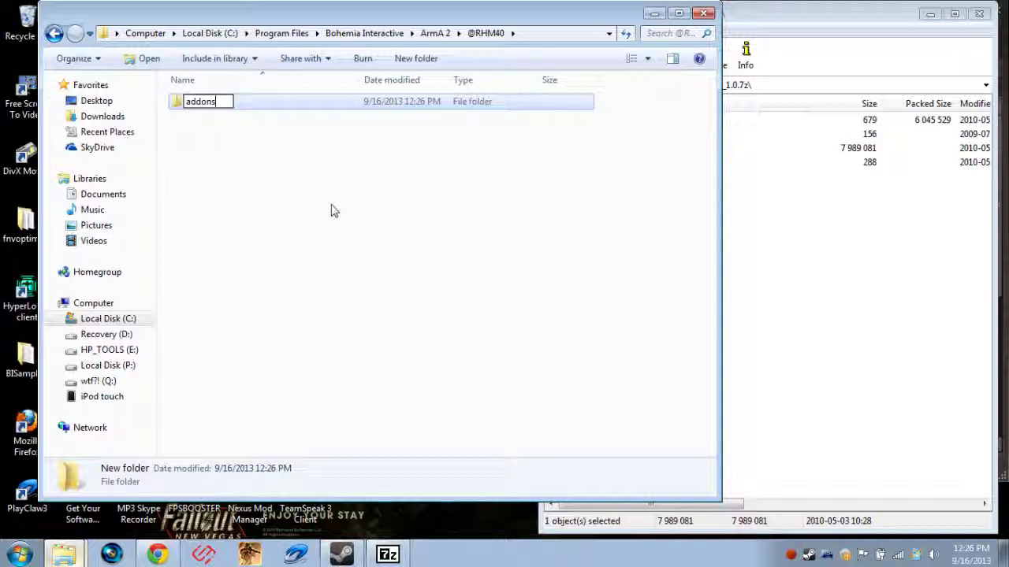
{"action": "key", "text": "Return"}
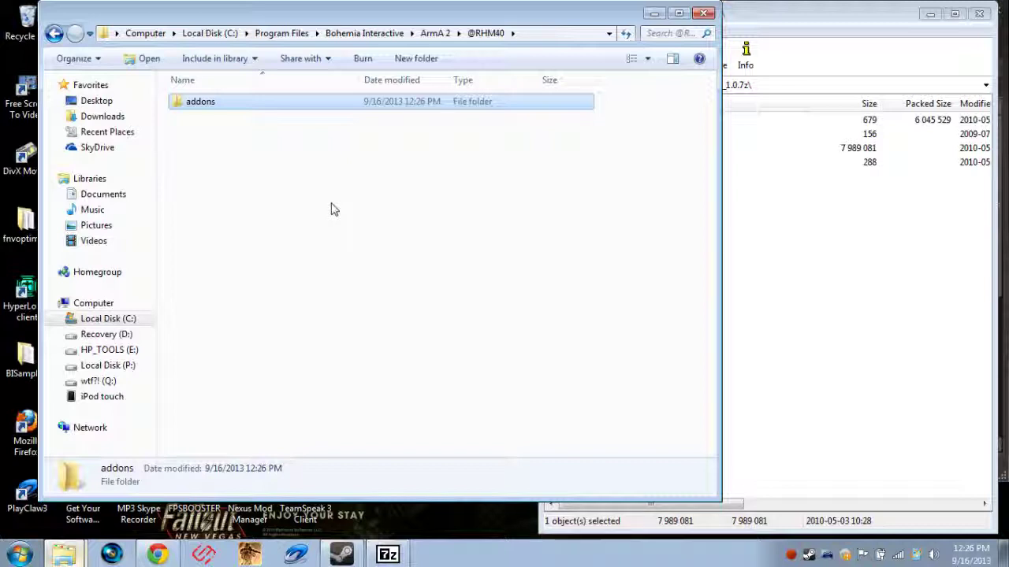
{"action": "double_click", "coordinate": [252, 107]}
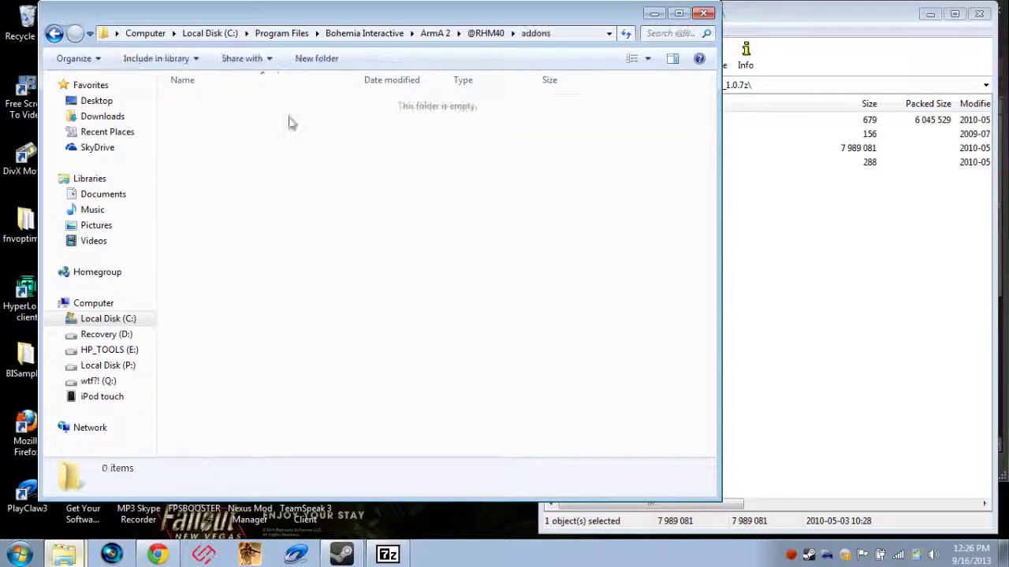
{"action": "left_click", "coordinate": [583, 148]}
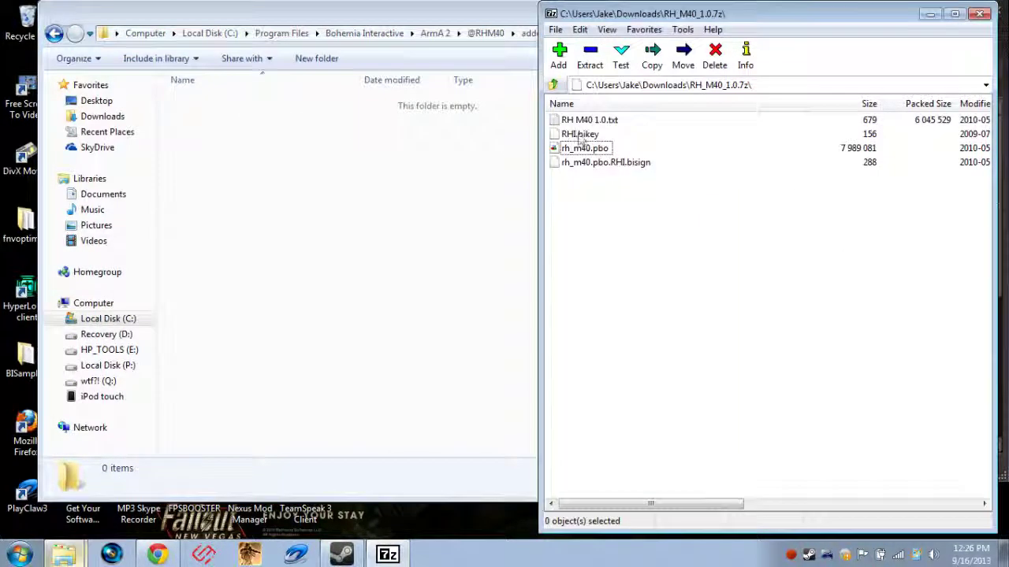
{"action": "left_click", "coordinate": [579, 134]}
{"action": "left_click", "coordinate": [599, 161], "text": "shift"}
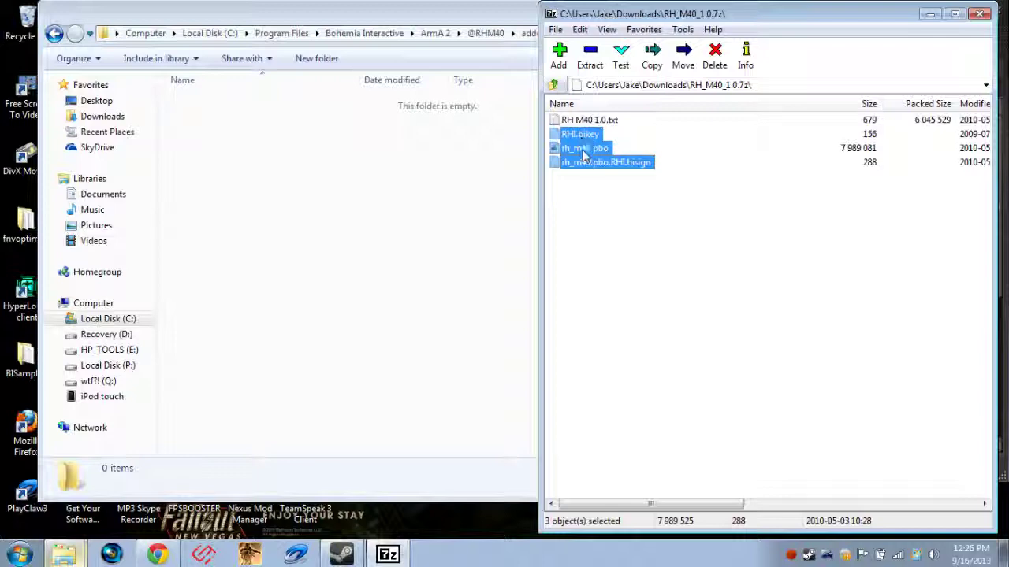
{"action": "left_click_drag", "start_coordinate": [585, 157], "coordinate": [520, 177]}
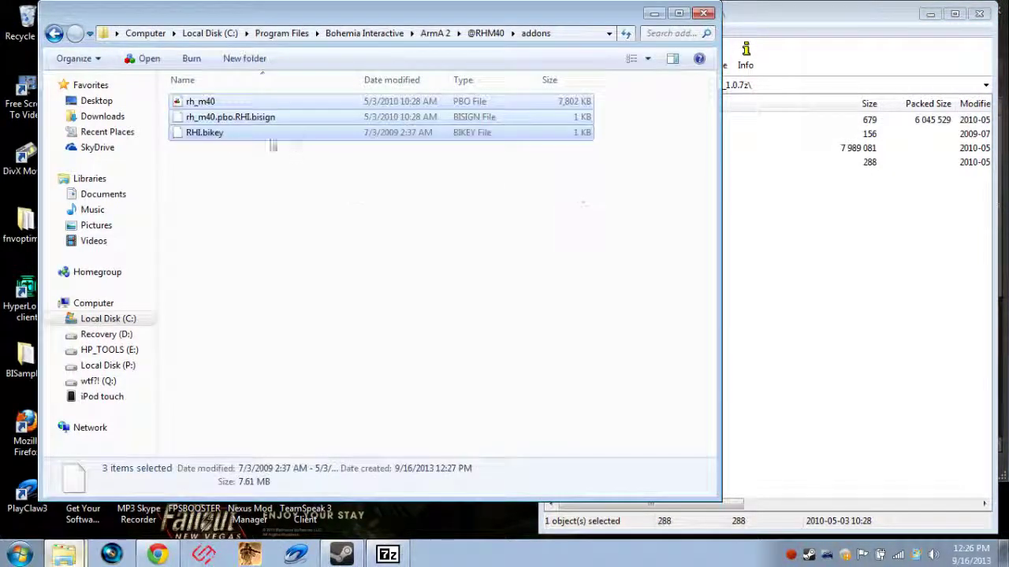
{"action": "left_click", "coordinate": [285, 189]}
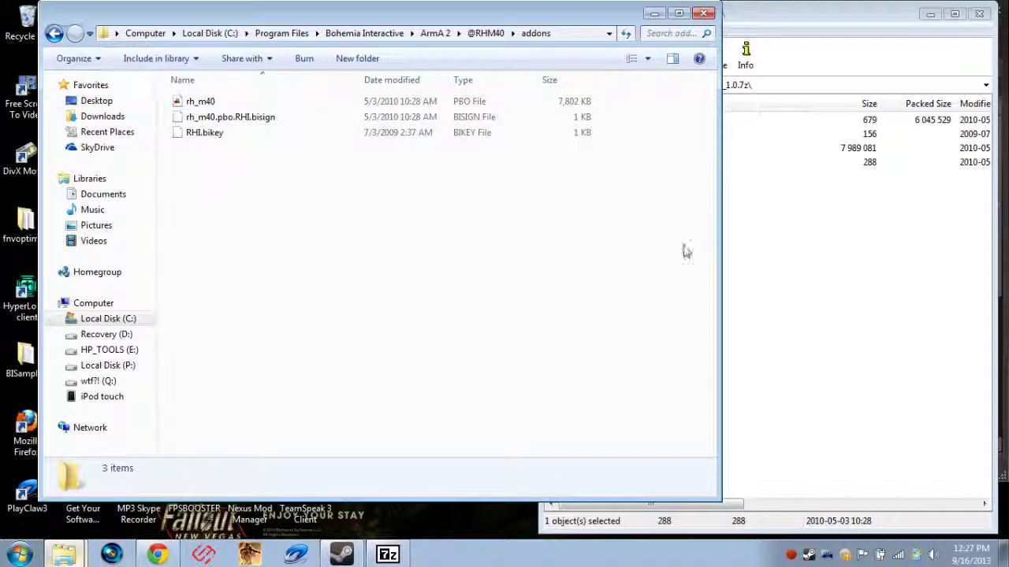
{"action": "left_click", "coordinate": [737, 252]}
Go back up two levels from addons to the ArmA 2 install folder
{"action": "left_click", "coordinate": [412, 271]}
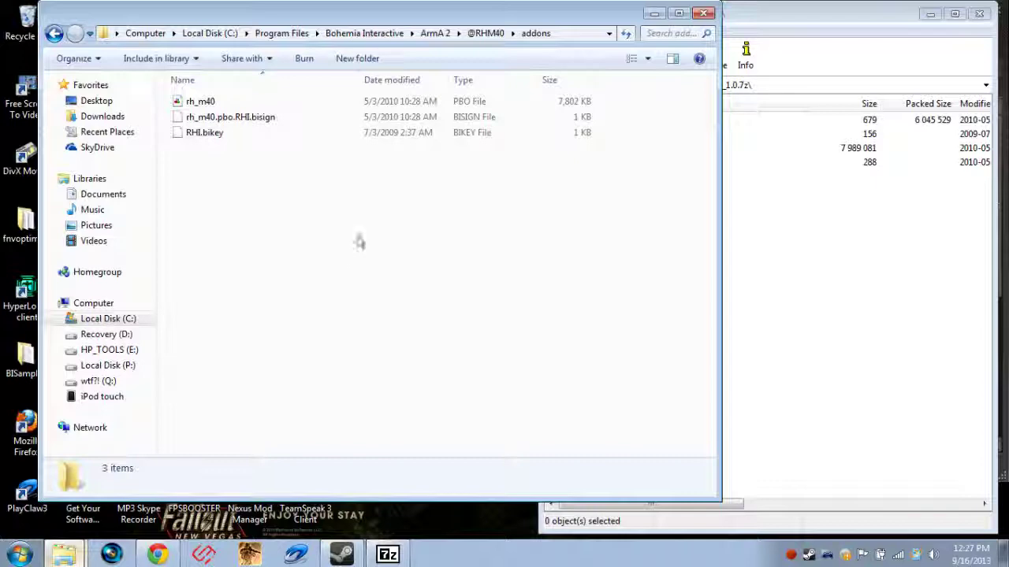
{"action": "key", "text": "BackSpace"}
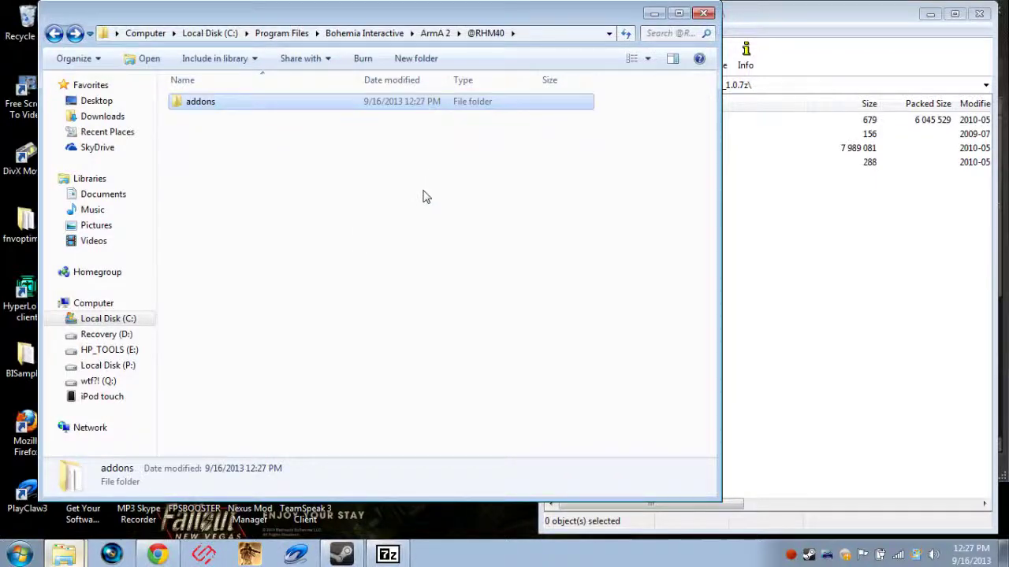
{"action": "key", "text": "BackSpace"}
{"action": "scroll", "coordinate": [424, 196], "scroll_direction": "down", "scroll_amount": 12}
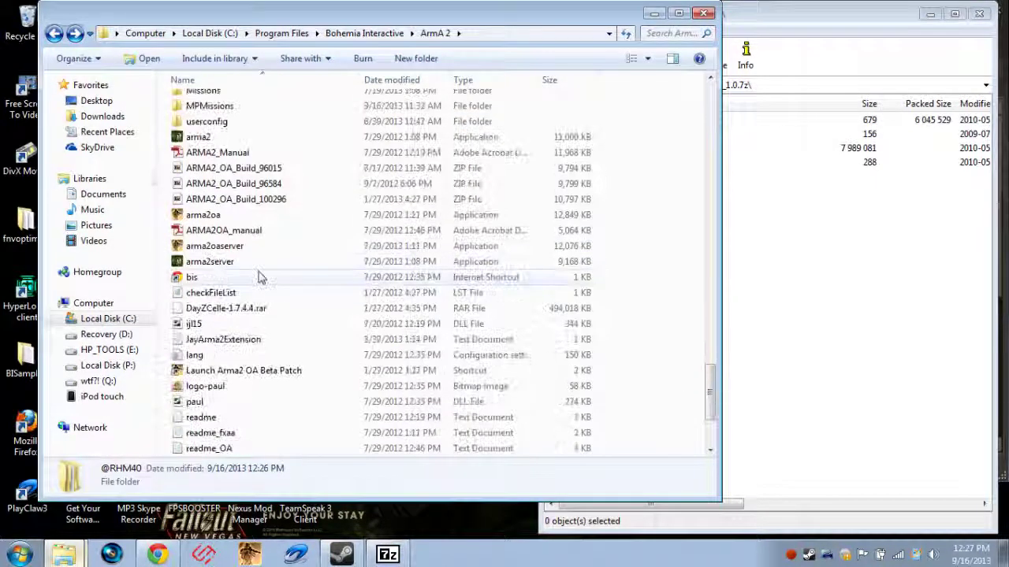
{"action": "scroll", "coordinate": [244, 162], "scroll_direction": "up", "scroll_amount": 3}
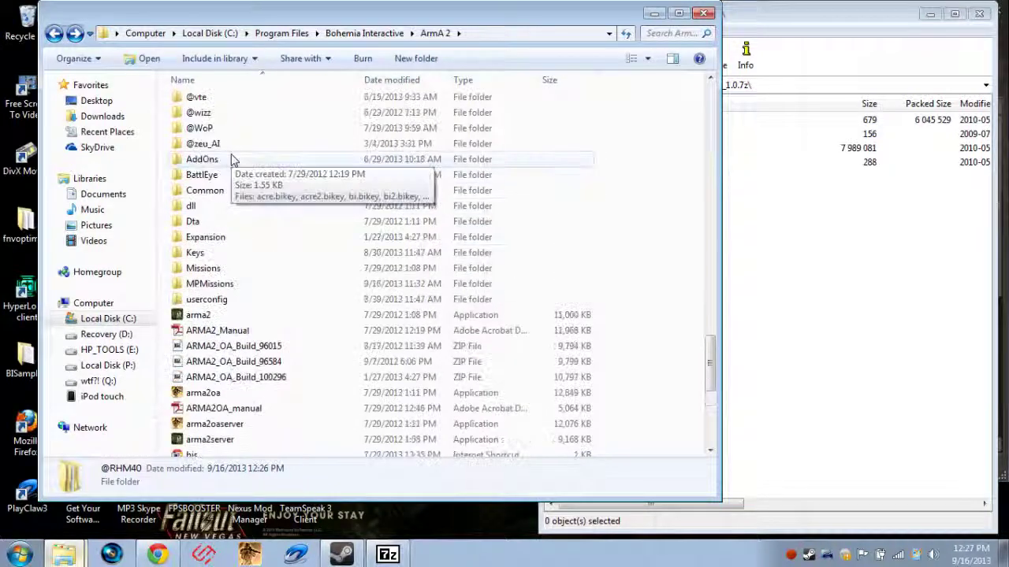
Open ArmA 2's AddOns folder and scroll through its 167 PBO and bisign files
{"action": "left_click", "coordinate": [231, 162]}
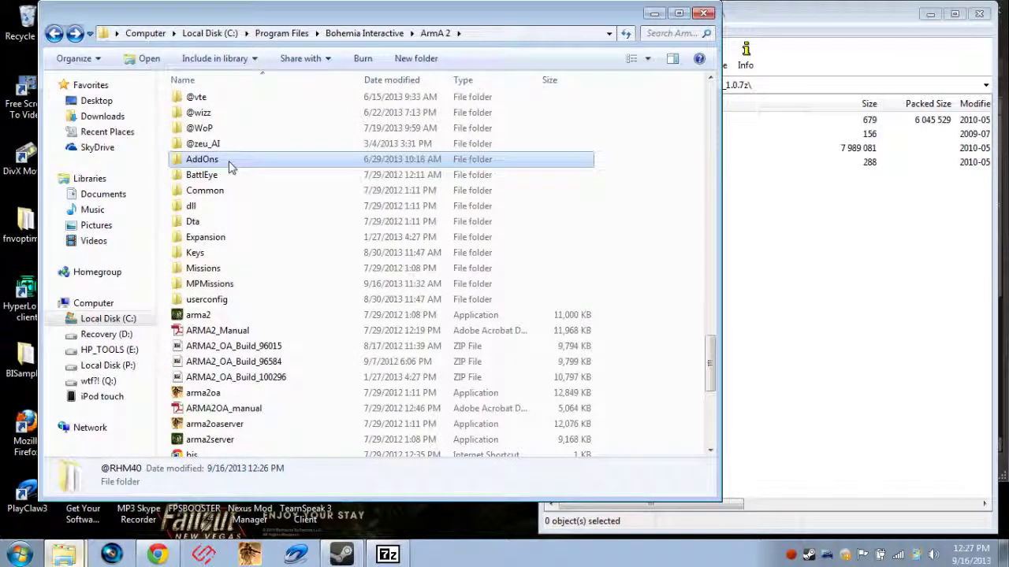
{"action": "double_click", "coordinate": [231, 161]}
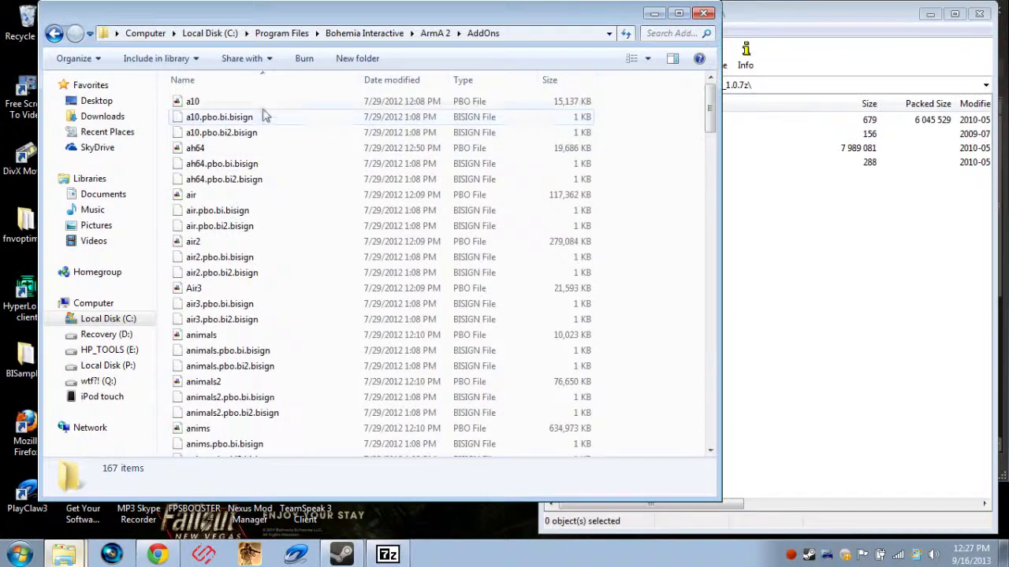
{"action": "scroll", "coordinate": [264, 260], "scroll_direction": "down", "scroll_amount": 15}
{"action": "scroll", "coordinate": [254, 268], "scroll_direction": "down", "scroll_amount": 3}
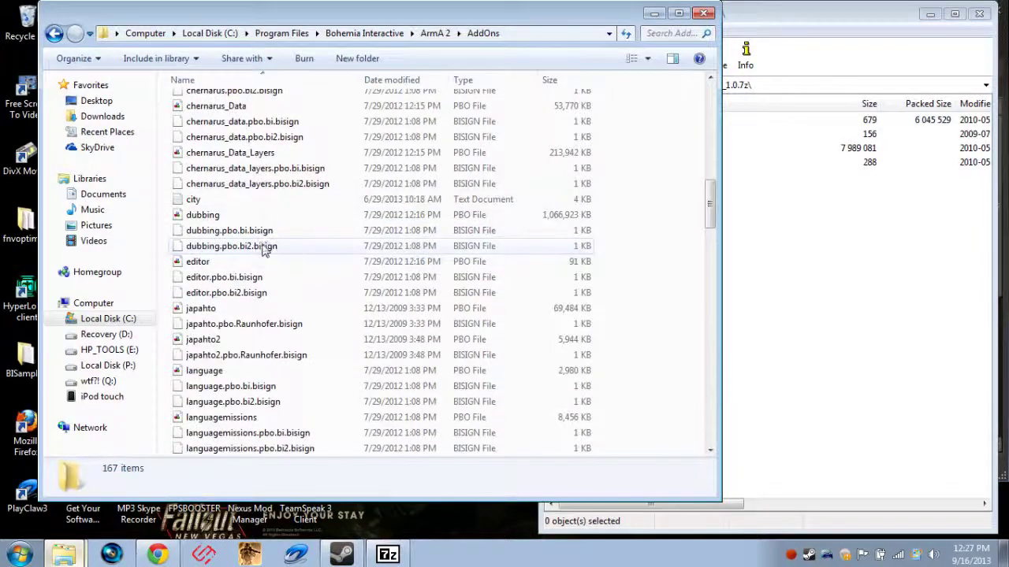
{"action": "scroll", "coordinate": [315, 292], "scroll_direction": "down", "scroll_amount": 6}
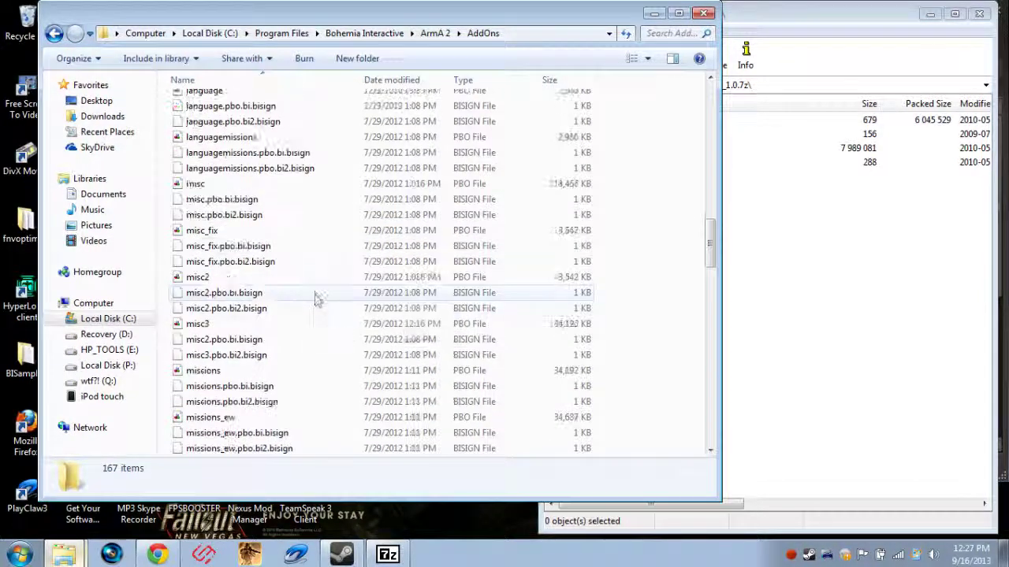
{"action": "scroll", "coordinate": [315, 299], "scroll_direction": "up", "scroll_amount": 18}
{"action": "scroll", "coordinate": [315, 308], "scroll_direction": "up", "scroll_amount": 3}
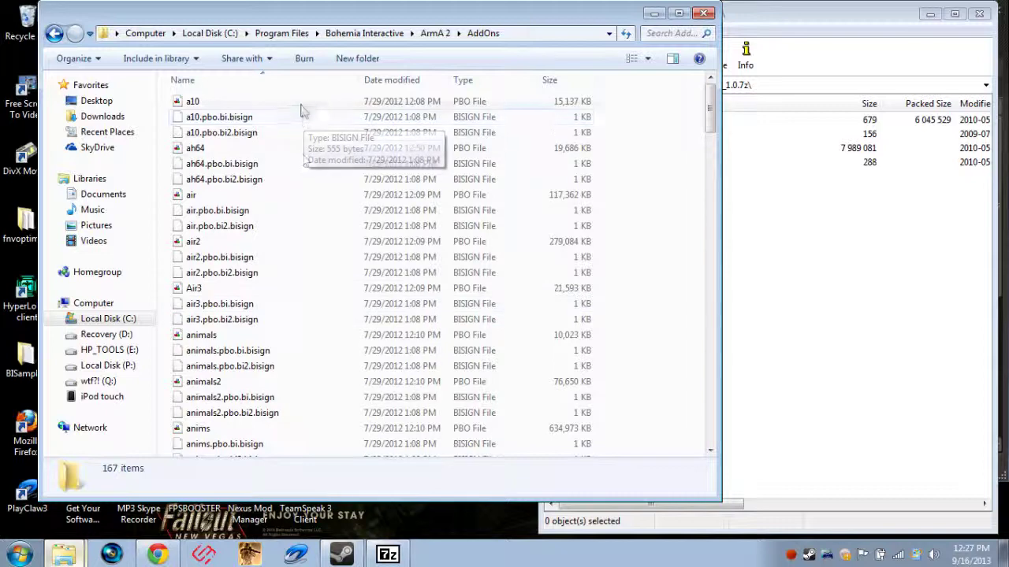
{"action": "scroll", "coordinate": [473, 237], "scroll_direction": "down", "scroll_amount": 20}
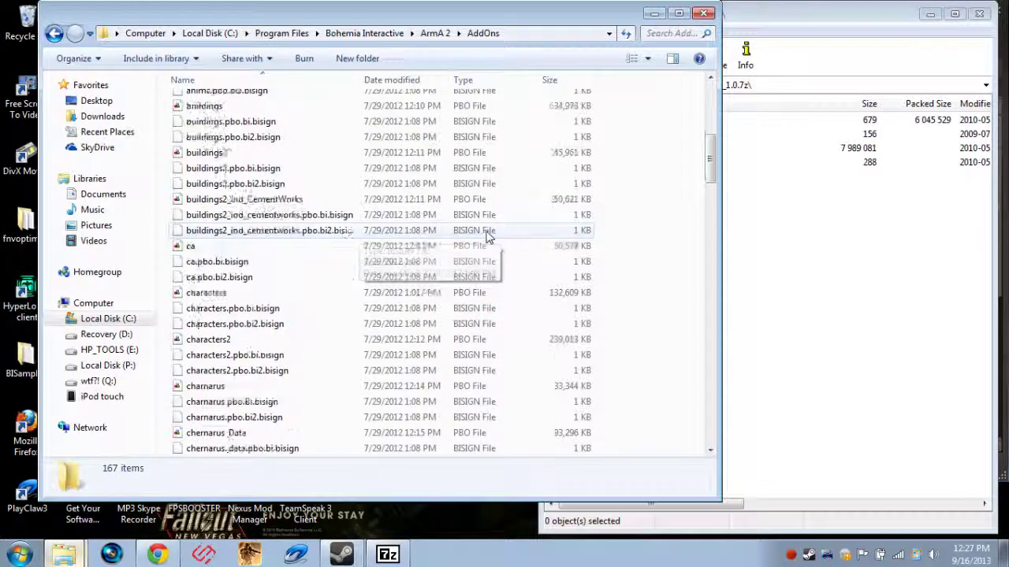
{"action": "scroll", "coordinate": [489, 236], "scroll_direction": "down", "scroll_amount": 10}
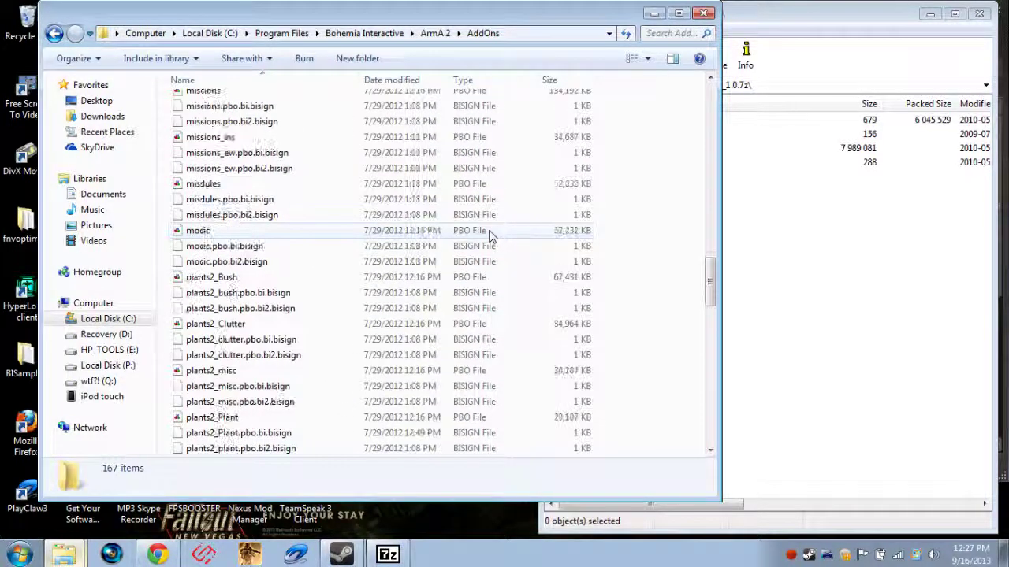
View the Expansion\Addons folder with its 105 stock PBO and bisign files, then back out
{"action": "key", "text": "BackSpace"}
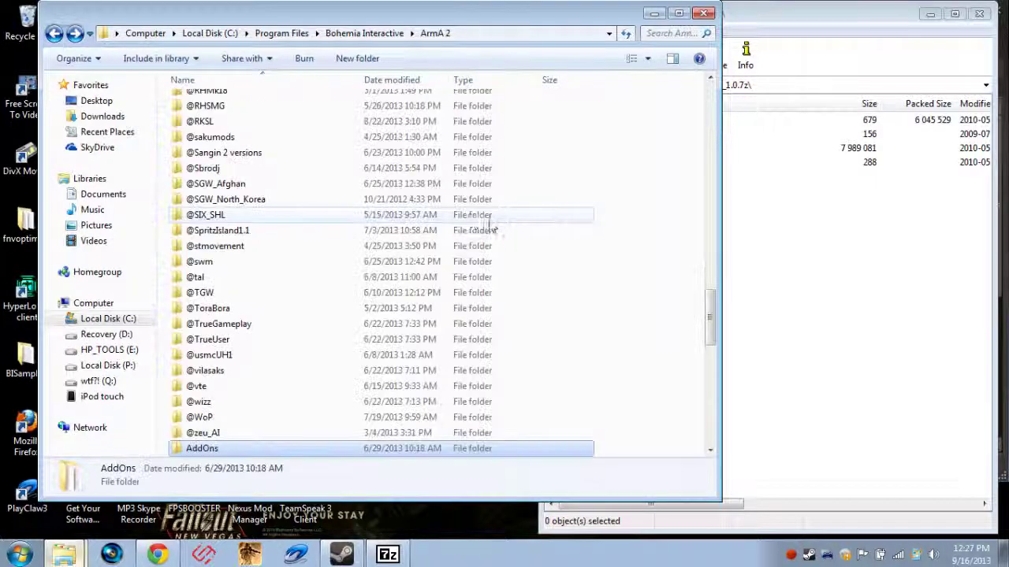
{"action": "scroll", "coordinate": [267, 357], "scroll_direction": "down", "scroll_amount": 3}
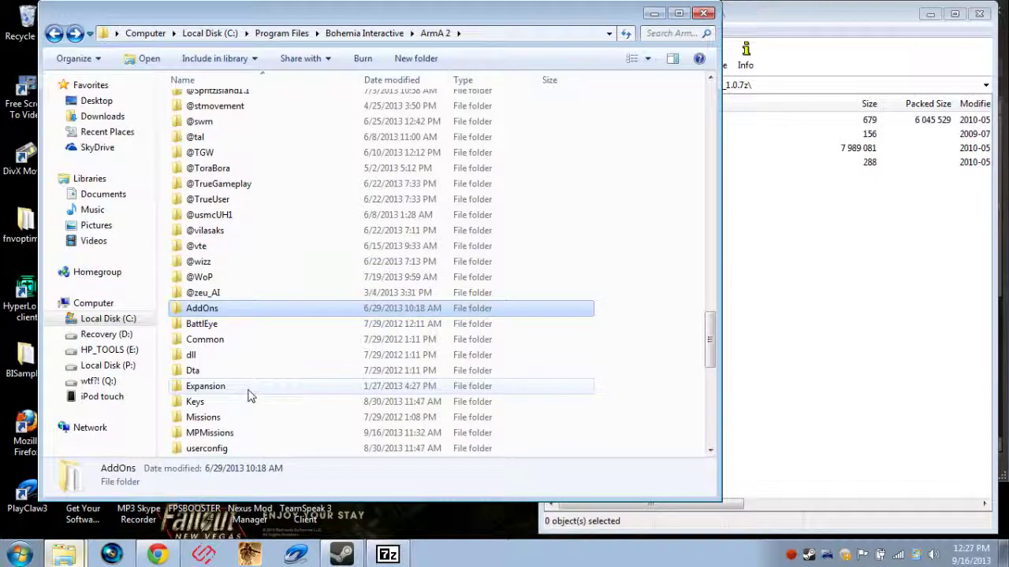
{"action": "double_click", "coordinate": [248, 395]}
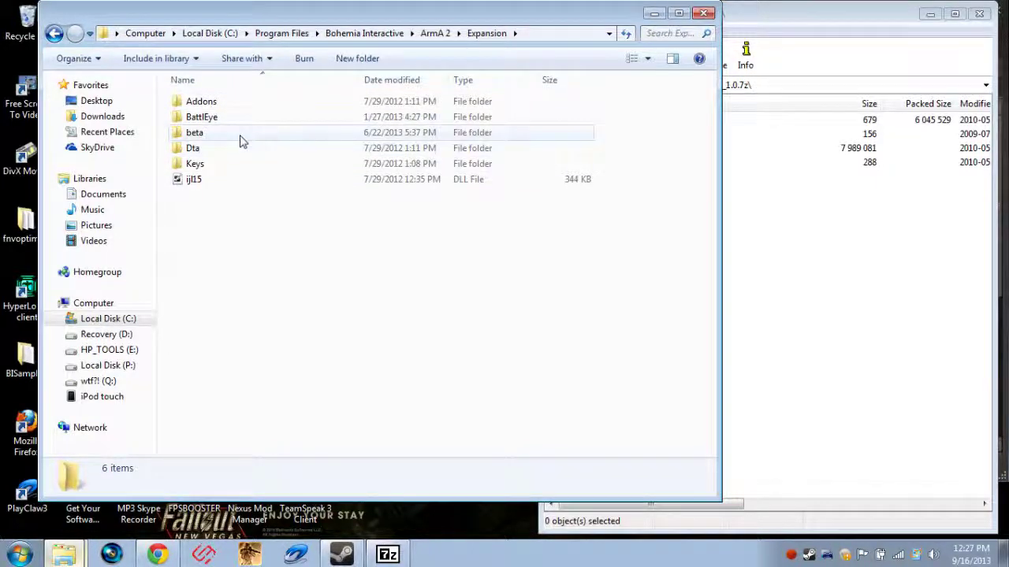
{"action": "double_click", "coordinate": [236, 103]}
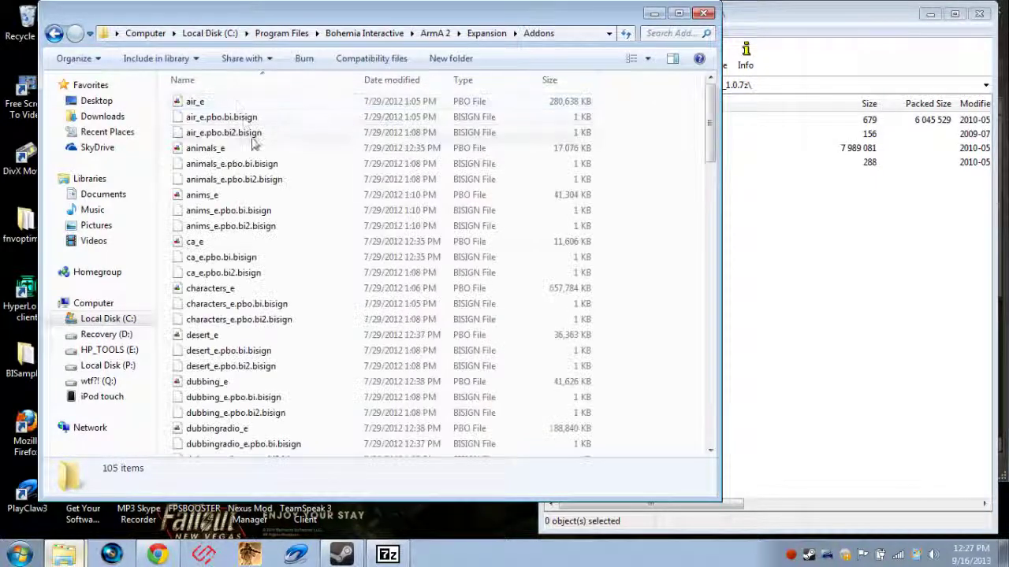
{"action": "key", "text": "BackSpace"}
{"action": "key", "text": "BackSpace"}
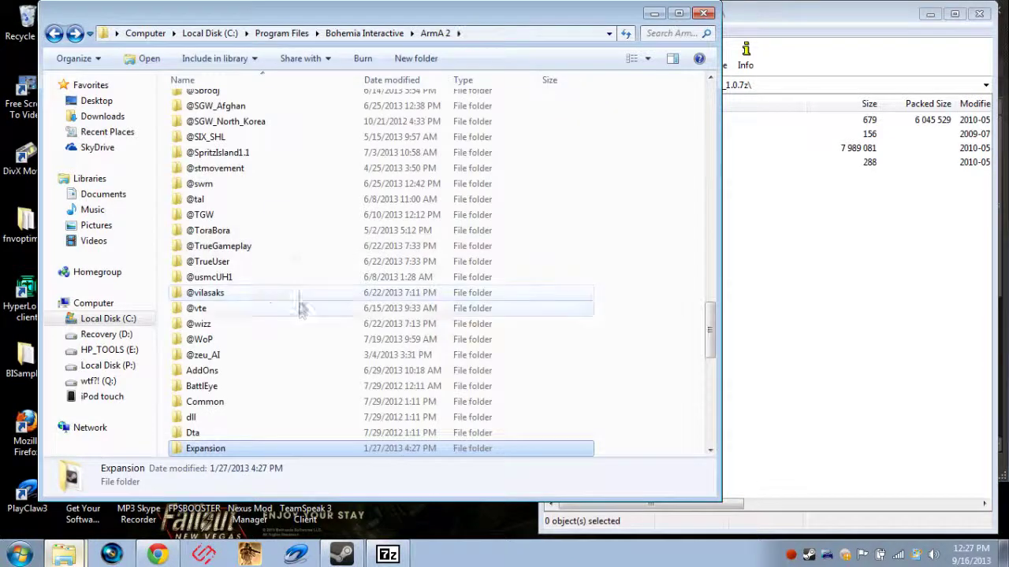
{"action": "scroll", "coordinate": [299, 319], "scroll_direction": "down", "scroll_amount": 3}
{"action": "scroll", "coordinate": [289, 327], "scroll_direction": "up", "scroll_amount": 2}
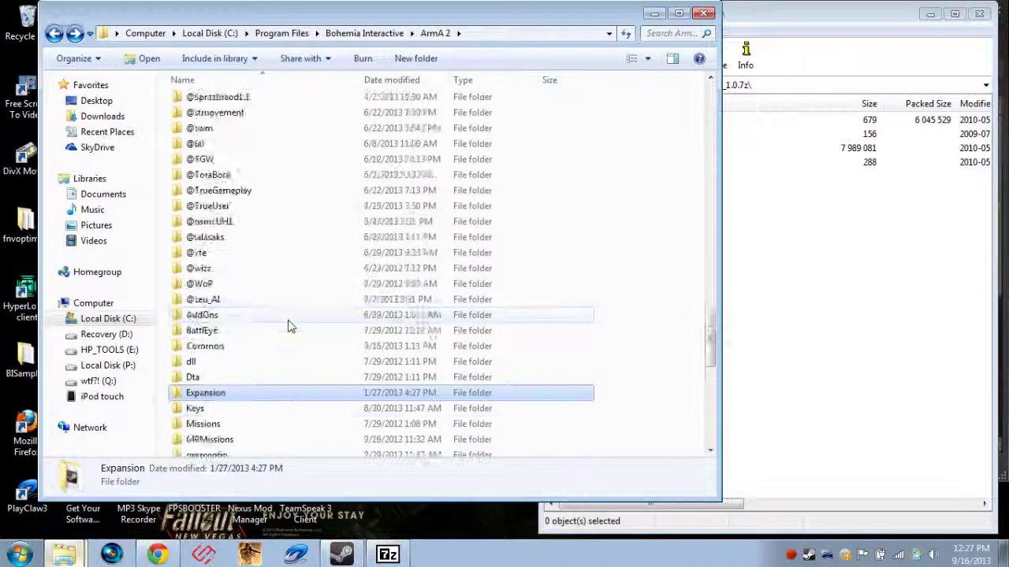
{"action": "scroll", "coordinate": [288, 326], "scroll_direction": "up", "scroll_amount": 2}
{"action": "scroll", "coordinate": [462, 281], "scroll_direction": "up", "scroll_amount": 6}
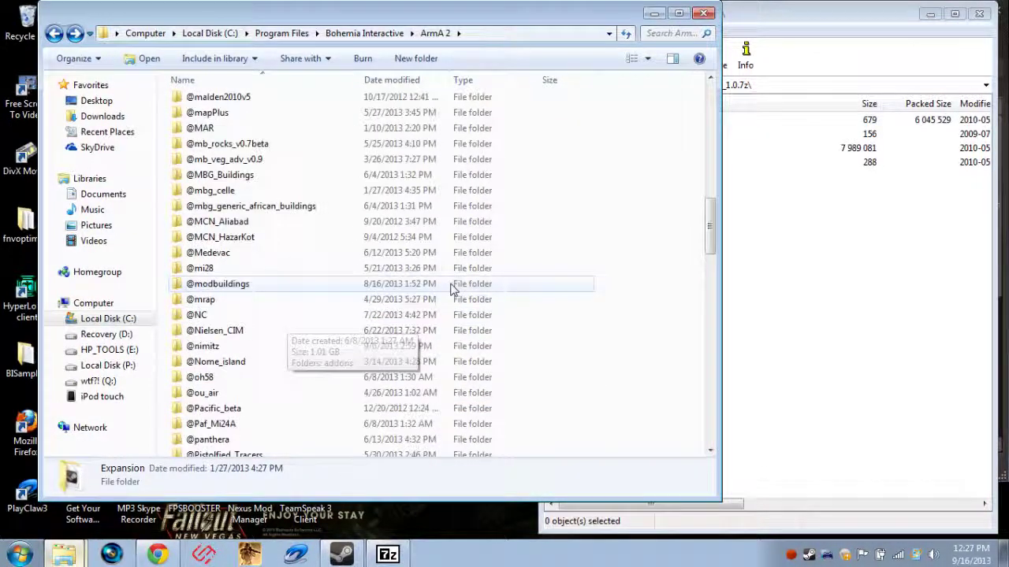
{"action": "scroll", "coordinate": [453, 290], "scroll_direction": "up", "scroll_amount": 6}
{"action": "scroll", "coordinate": [446, 289], "scroll_direction": "down", "scroll_amount": 1}
{"action": "scroll", "coordinate": [441, 307], "scroll_direction": "up", "scroll_amount": 1}
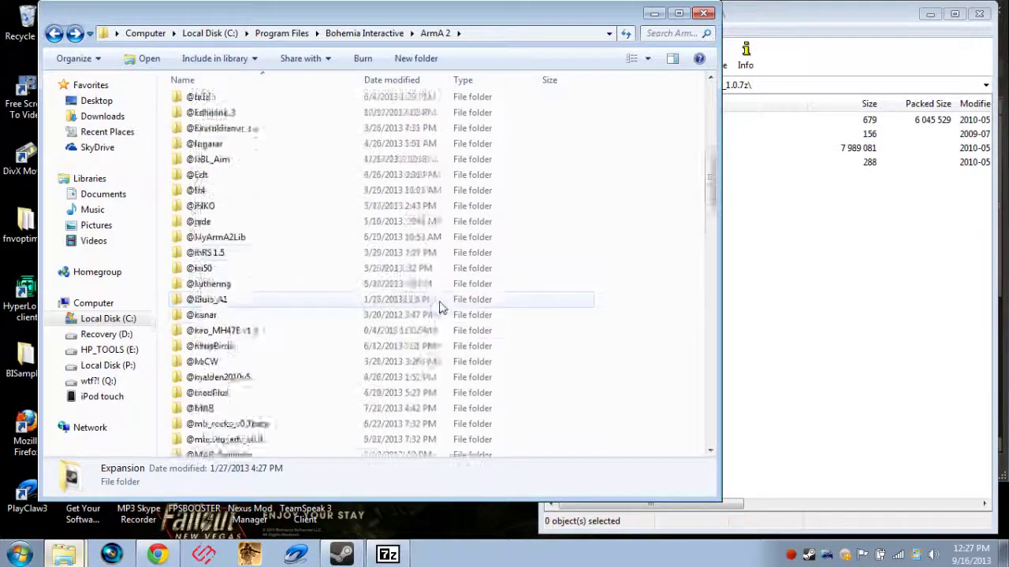
{"action": "scroll", "coordinate": [441, 307], "scroll_direction": "up", "scroll_amount": 10}
{"action": "key", "text": "e"}
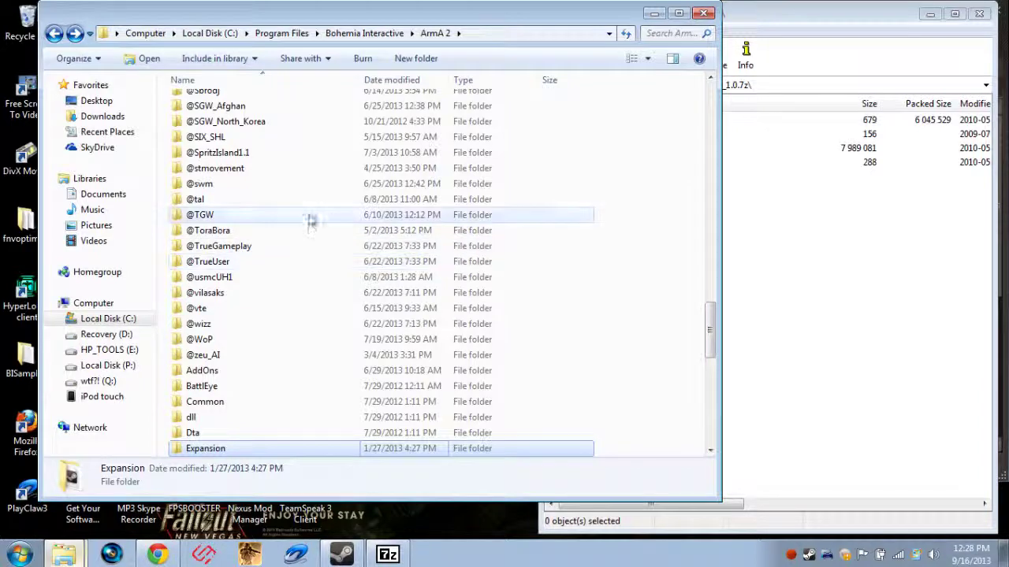
{"action": "scroll", "coordinate": [309, 236], "scroll_direction": "down", "scroll_amount": 4}
{"action": "scroll", "coordinate": [302, 252], "scroll_direction": "up", "scroll_amount": 10}
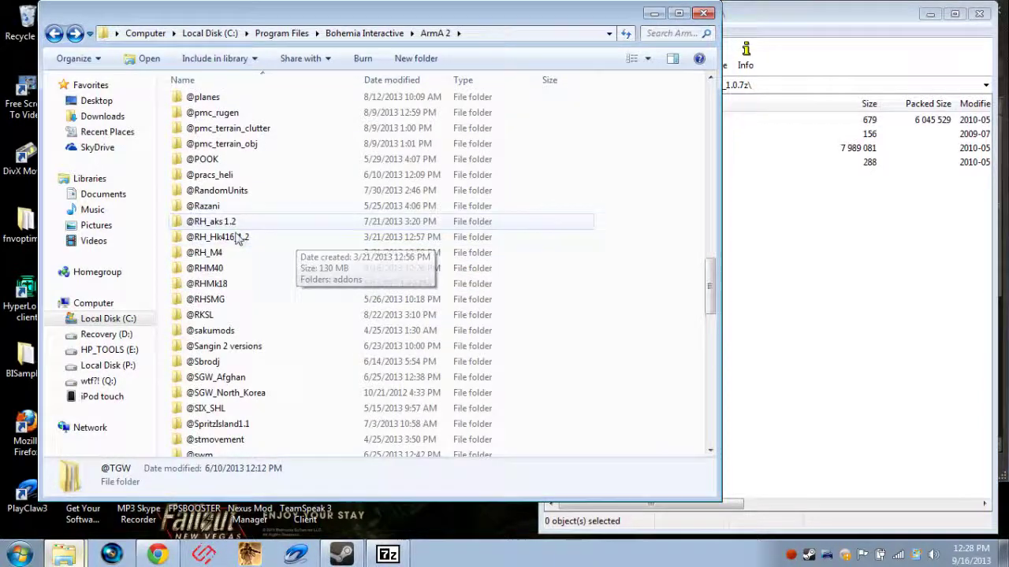
{"action": "left_click", "coordinate": [240, 271]}
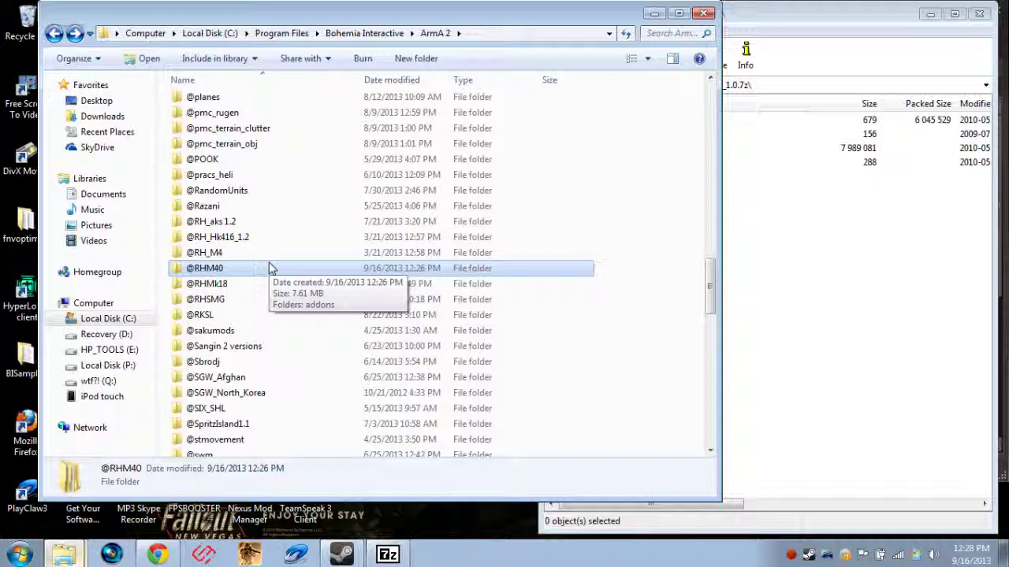
{"action": "left_click", "coordinate": [260, 272]}
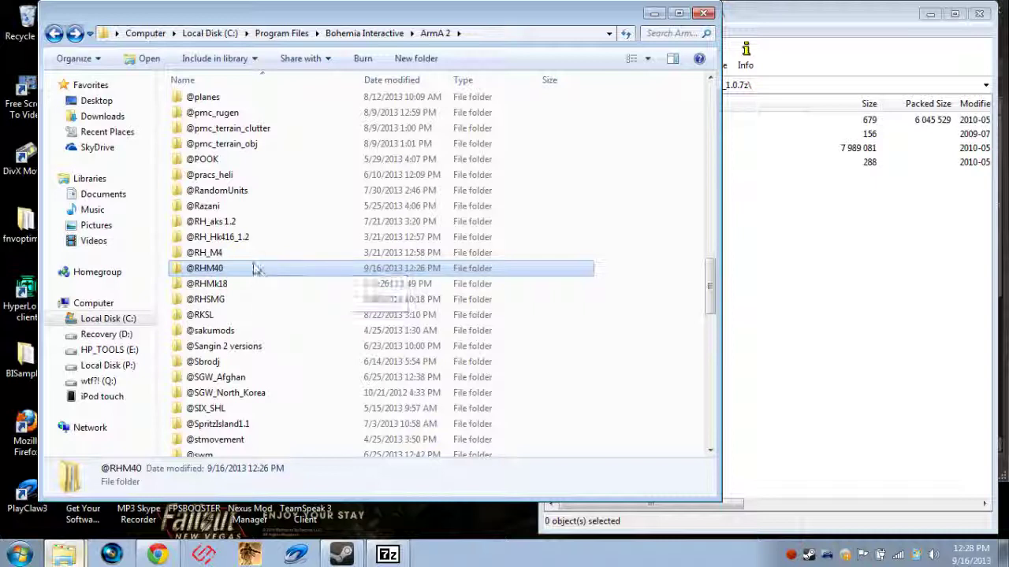
{"action": "key", "text": "End"}
{"action": "key", "text": "Return"}
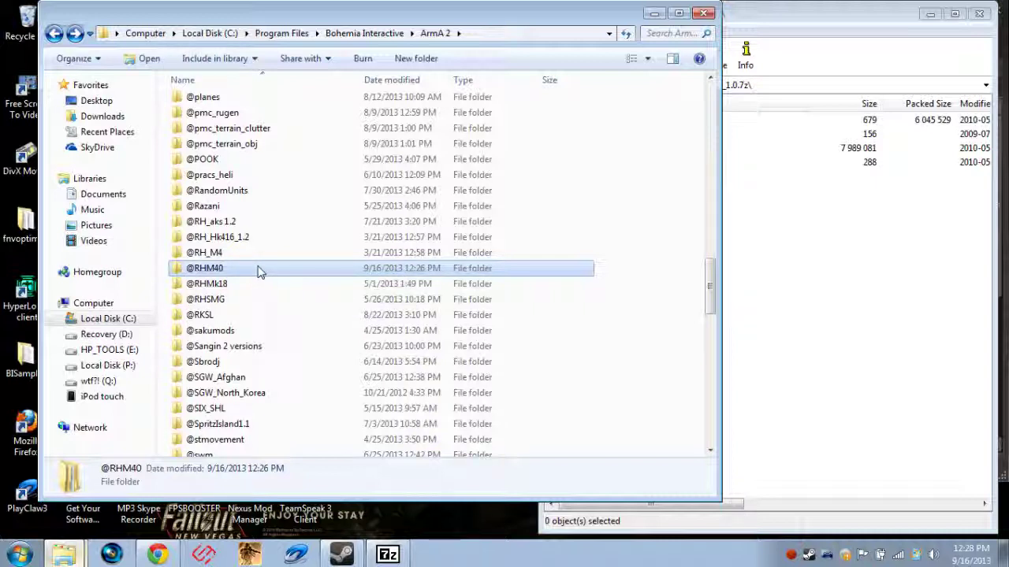
{"action": "key", "text": "Delete"}
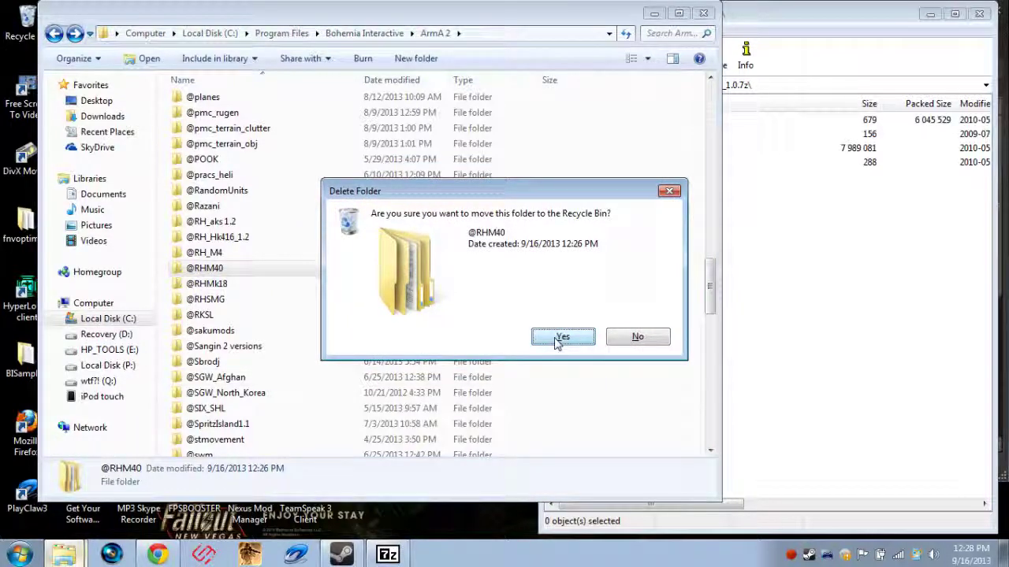
{"action": "left_click", "coordinate": [562, 338]}
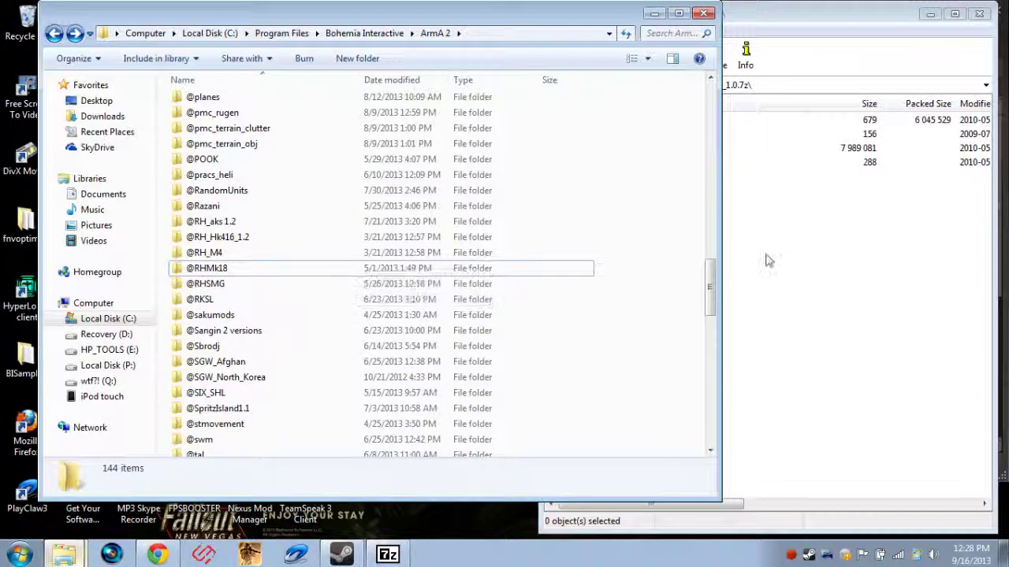
{"action": "left_click", "coordinate": [250, 254]}
{"action": "left_click", "coordinate": [255, 270]}
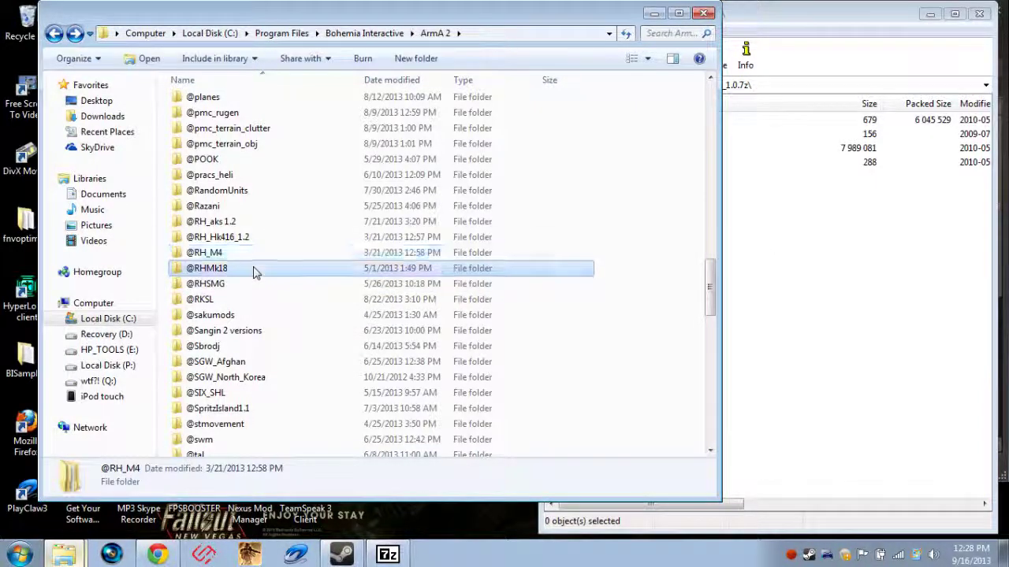
{"action": "double_click", "coordinate": [252, 271]}
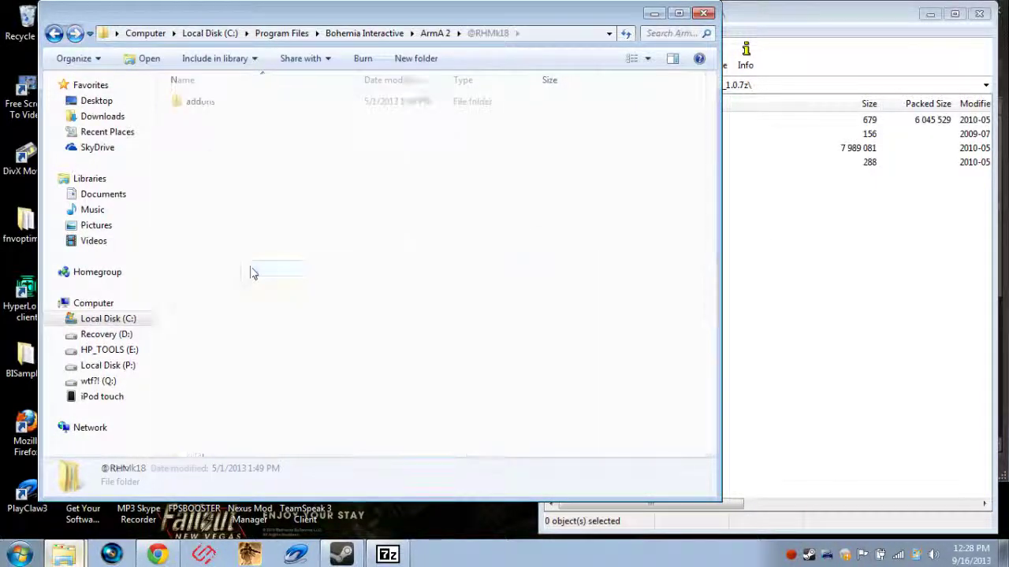
{"action": "double_click", "coordinate": [221, 106]}
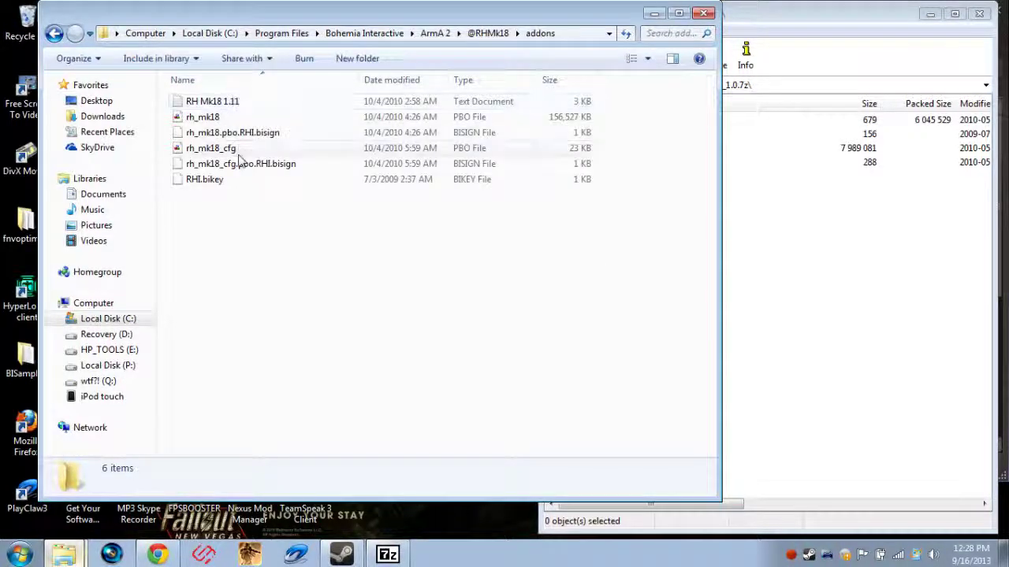
Copy rh_m40.pbo and its RHI.bisign from the archive, keeping the existing RHI.bikey
{"action": "left_click", "coordinate": [749, 257]}
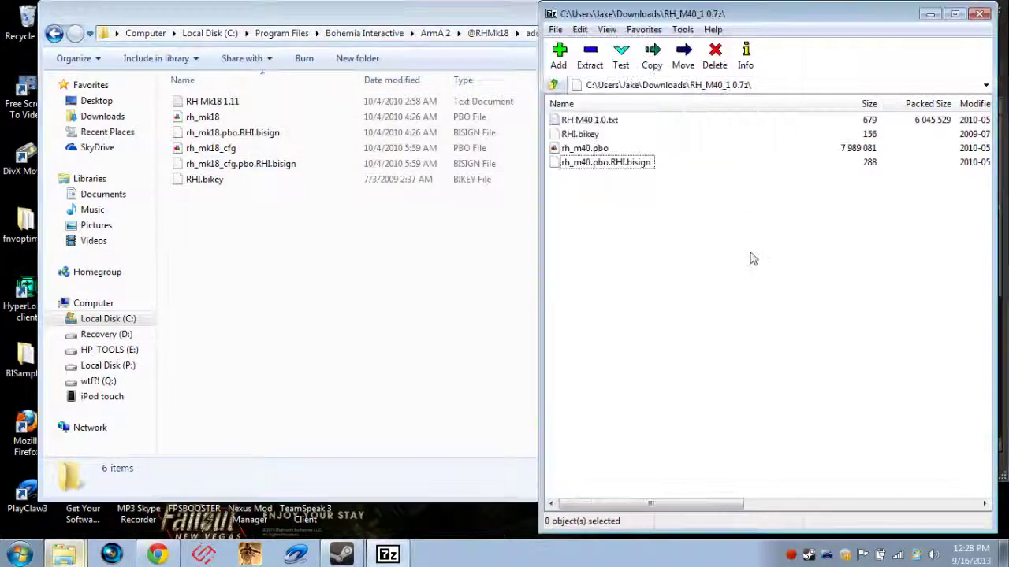
{"action": "left_click", "coordinate": [583, 135]}
{"action": "left_click", "coordinate": [583, 163], "text": "shift"}
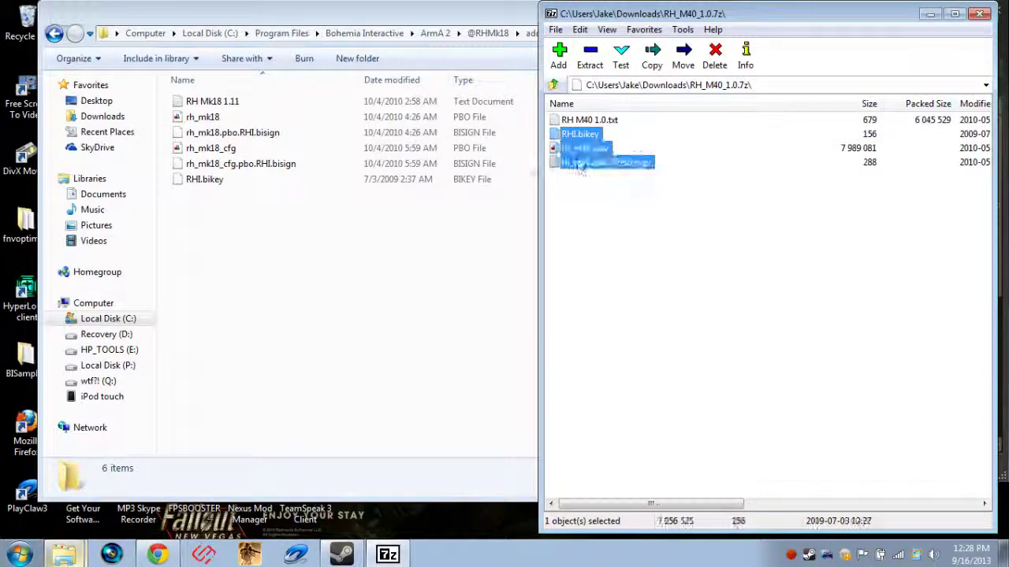
{"action": "left_click_drag", "start_coordinate": [596, 169], "coordinate": [393, 263]}
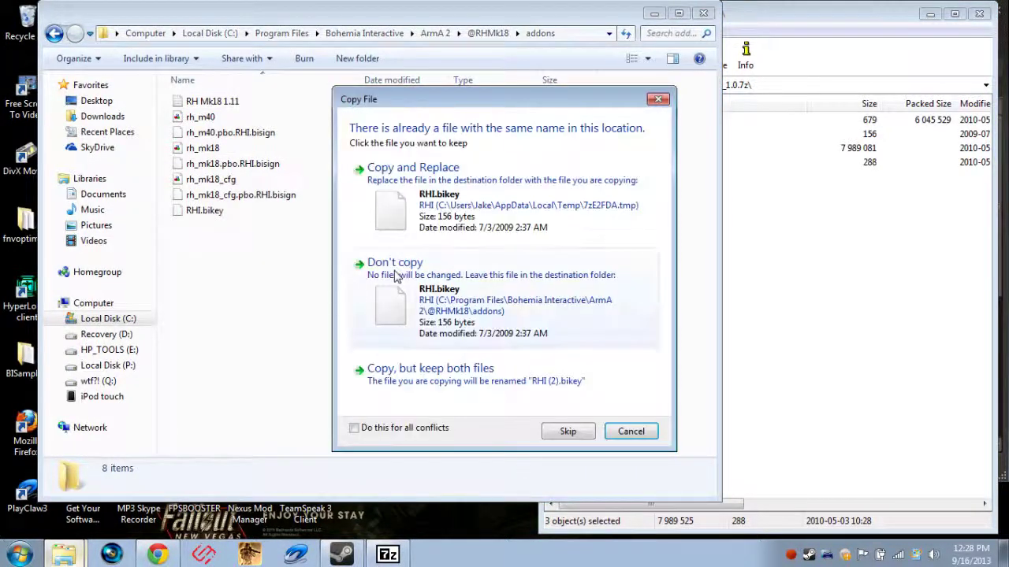
{"action": "left_click", "coordinate": [534, 201]}
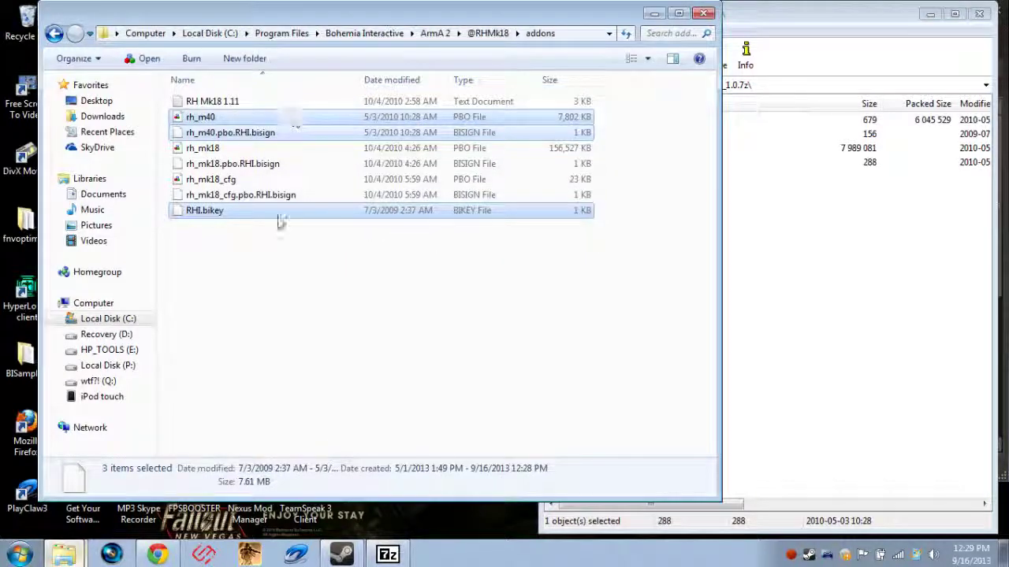
{"action": "left_click", "coordinate": [282, 244]}
{"action": "left_click", "coordinate": [234, 132]}
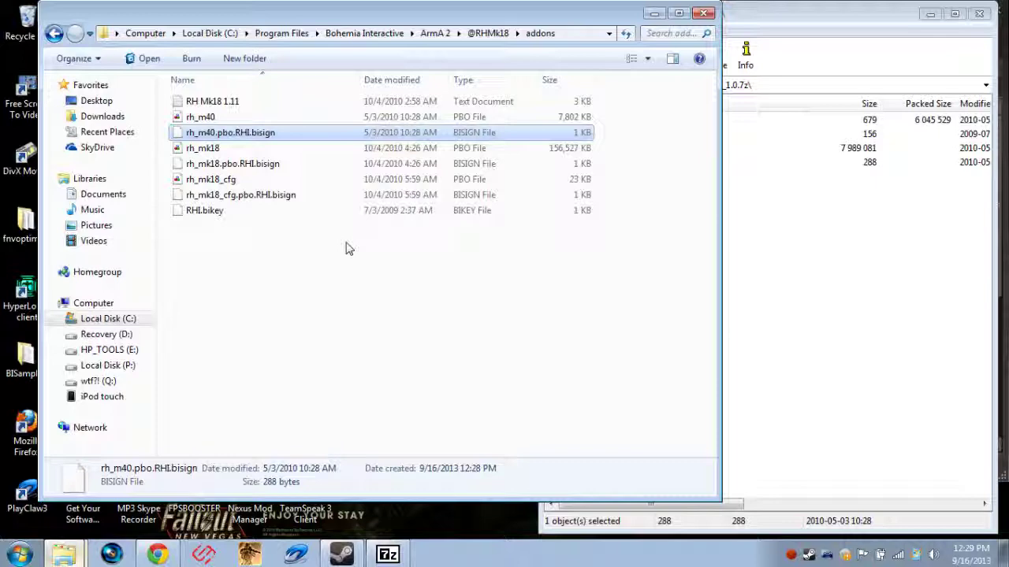
Return to the ArmA 2 folder and look inside userconfig
{"action": "key", "text": "BackSpace"}
{"action": "key", "text": "BackSpace"}
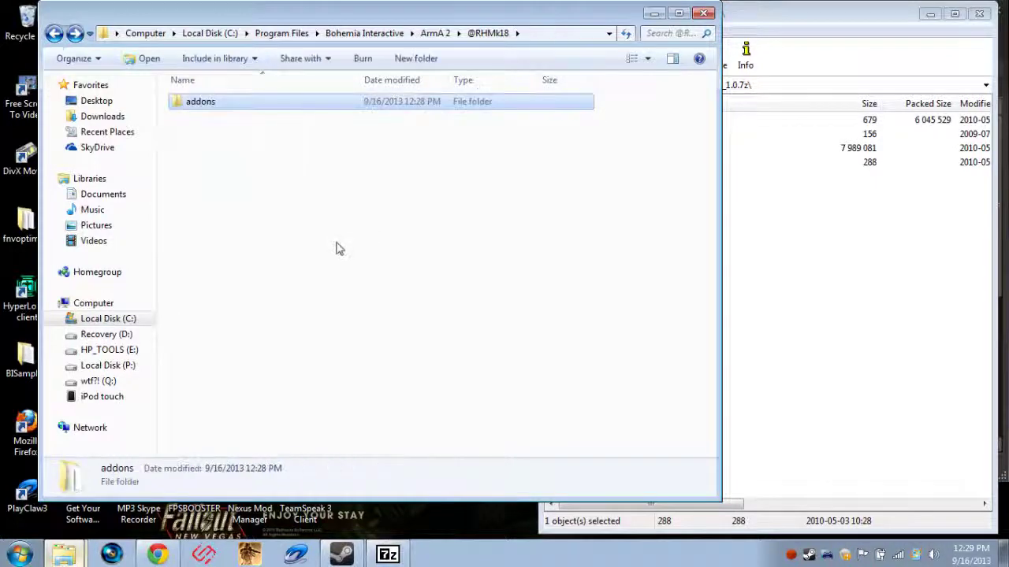
{"action": "scroll", "coordinate": [331, 310], "scroll_direction": "down", "scroll_amount": 12}
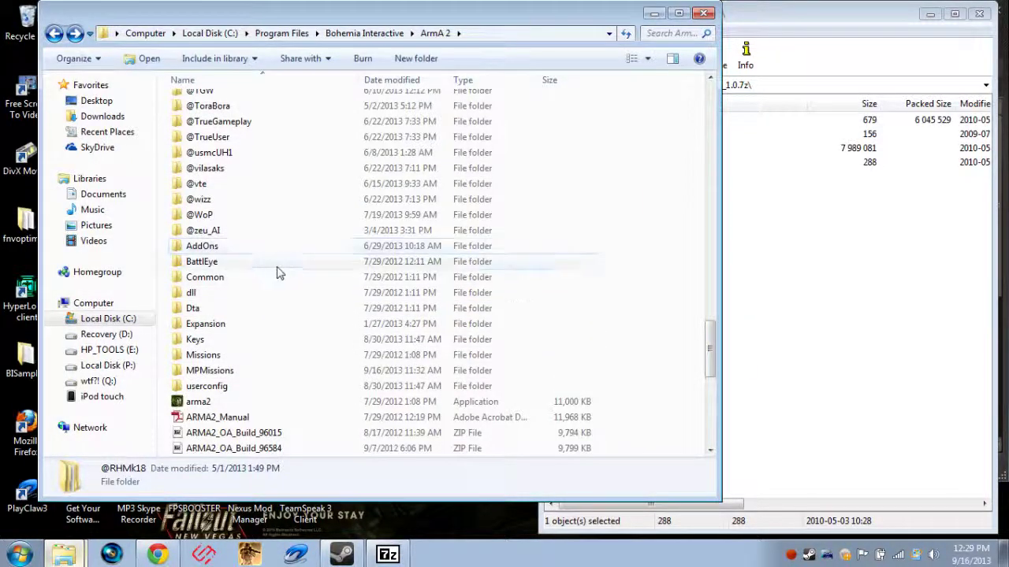
{"action": "scroll", "coordinate": [279, 315], "scroll_direction": "down", "scroll_amount": 10}
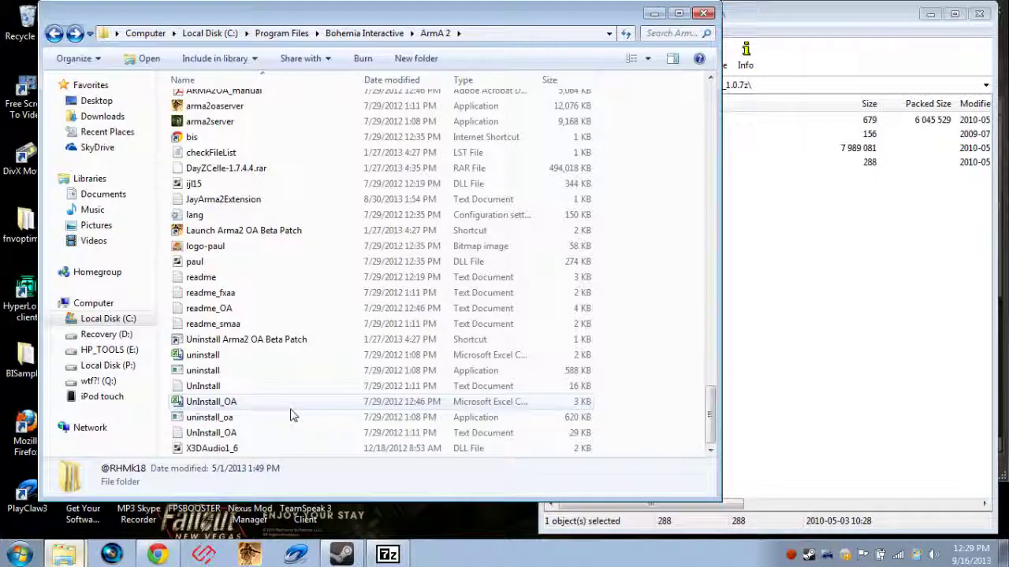
{"action": "scroll", "coordinate": [290, 415], "scroll_direction": "up", "scroll_amount": 8}
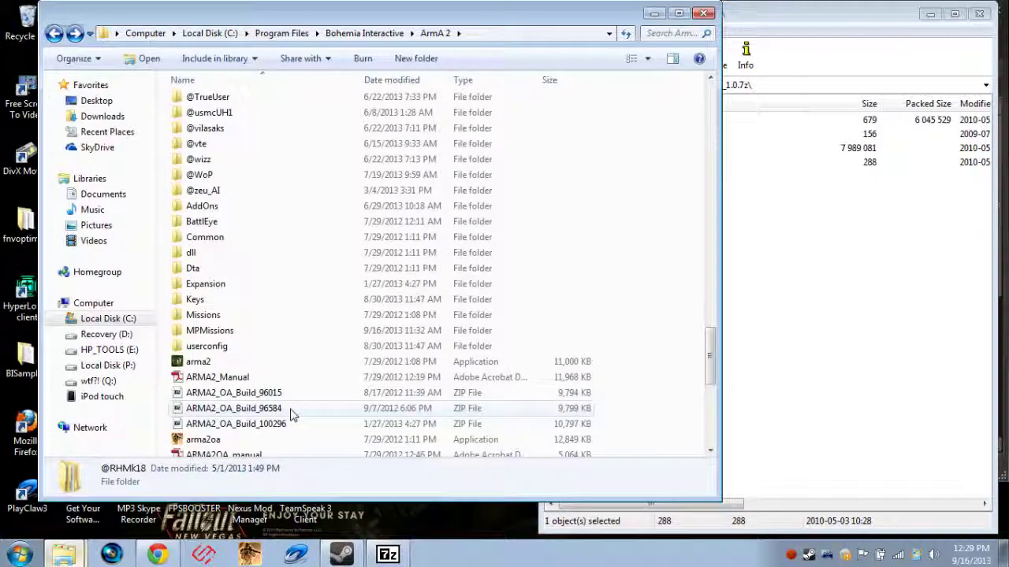
{"action": "double_click", "coordinate": [263, 346]}
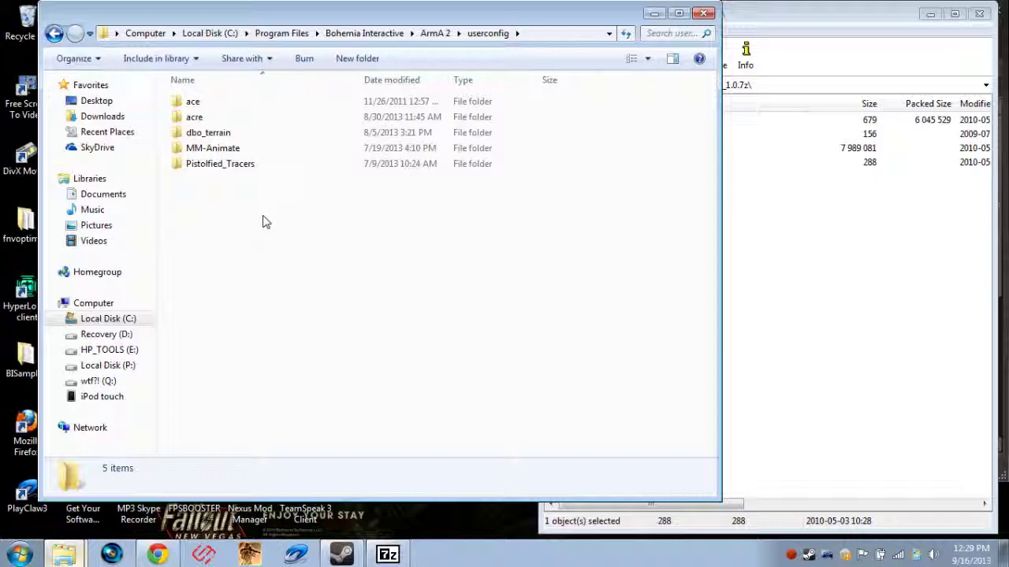
{"action": "key", "text": "BackSpace"}
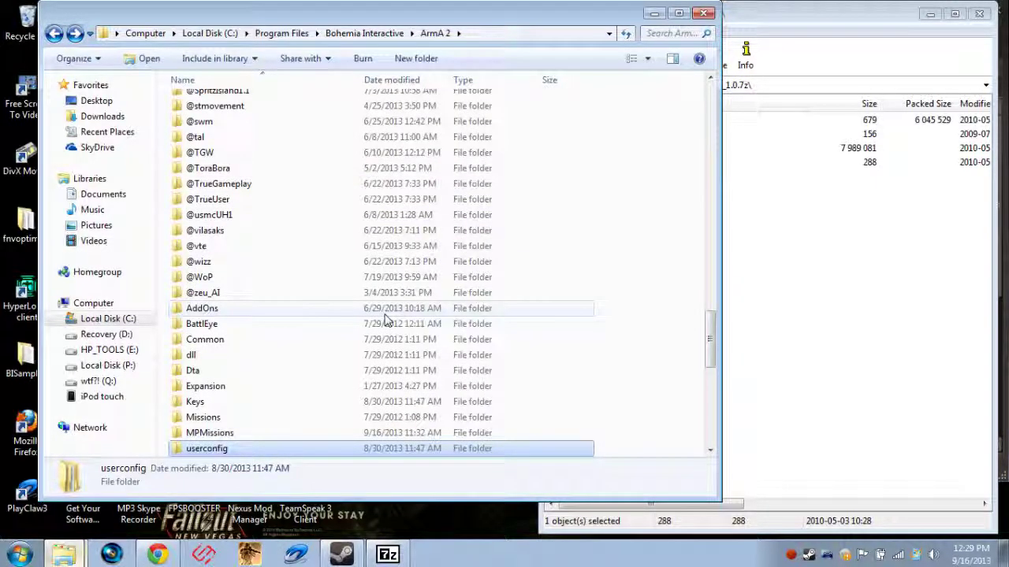
Browse the MPMissions folder, then return to the ArmA 2 install folder
{"action": "double_click", "coordinate": [230, 435]}
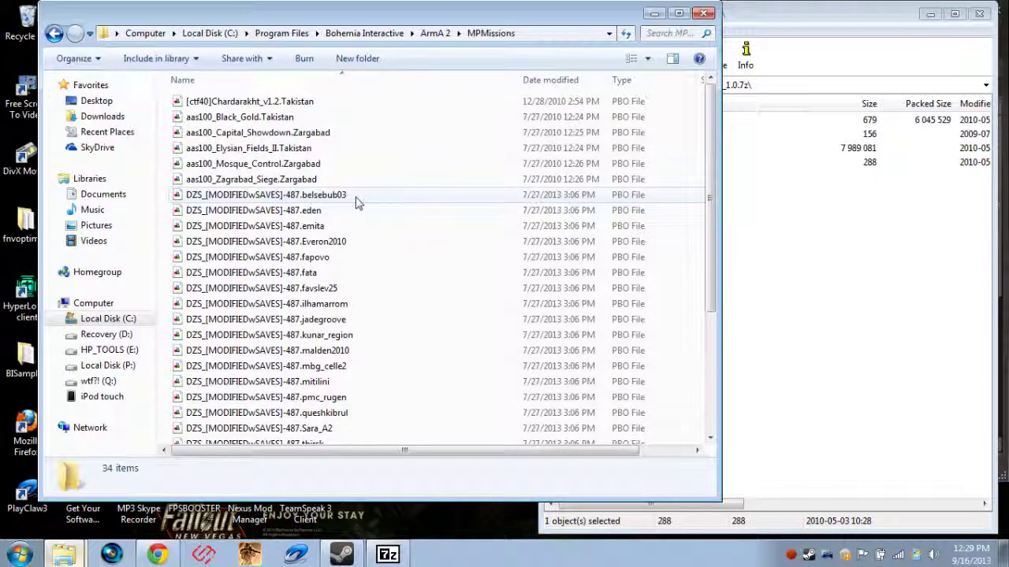
{"action": "scroll", "coordinate": [347, 229], "scroll_direction": "down", "scroll_amount": 4}
{"action": "scroll", "coordinate": [340, 260], "scroll_direction": "up", "scroll_amount": 4}
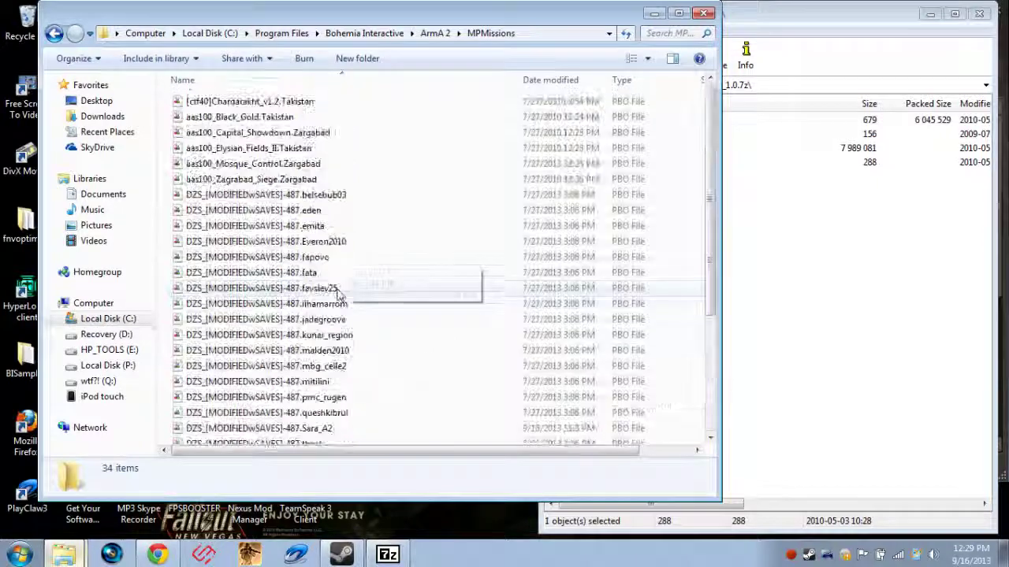
{"action": "scroll", "coordinate": [339, 296], "scroll_direction": "down", "scroll_amount": 2}
{"action": "scroll", "coordinate": [339, 354], "scroll_direction": "down", "scroll_amount": 3}
{"action": "scroll", "coordinate": [353, 246], "scroll_direction": "up", "scroll_amount": 4}
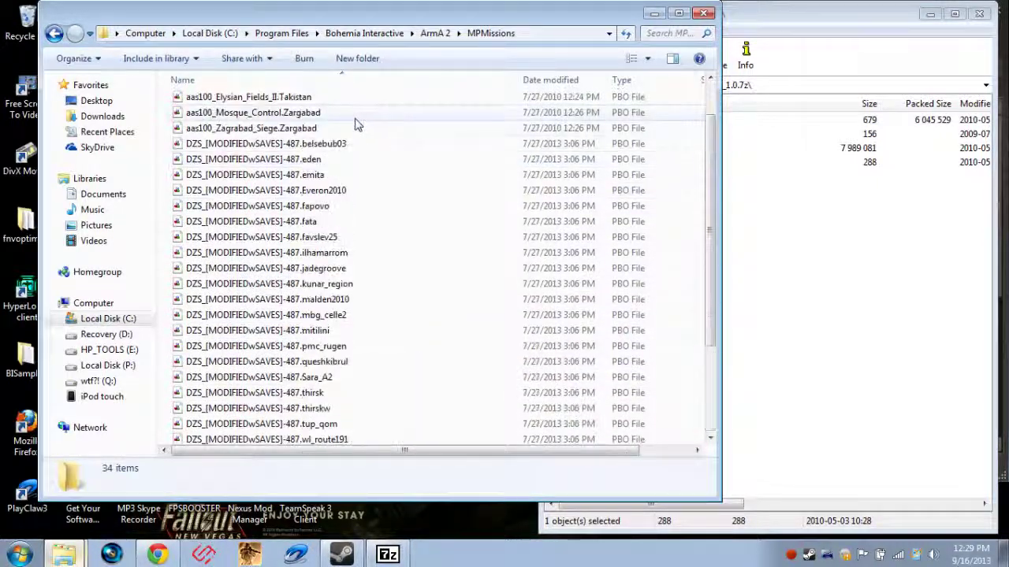
{"action": "scroll", "coordinate": [354, 240], "scroll_direction": "up", "scroll_amount": 1}
{"action": "key", "text": "BackSpace"}
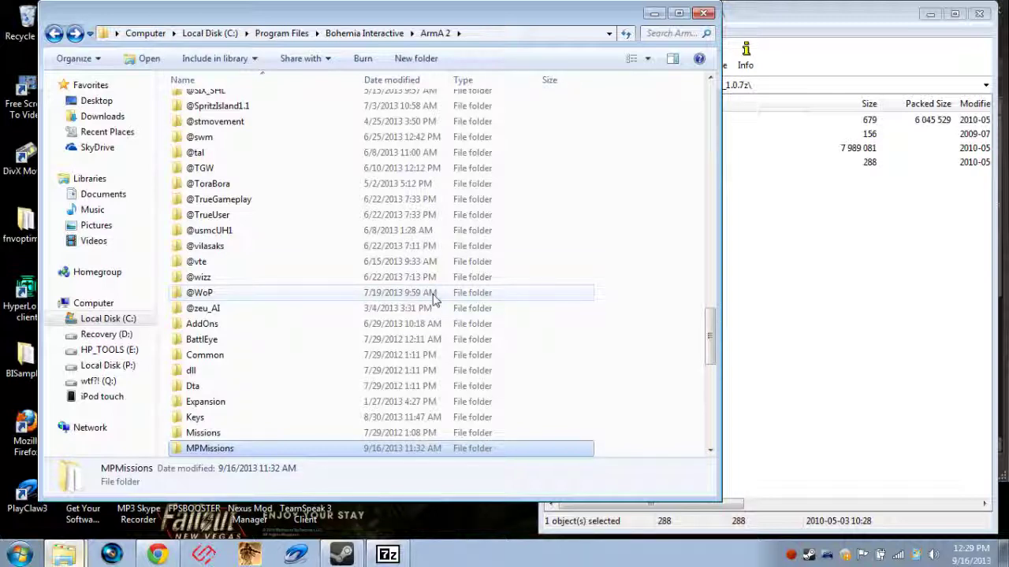
{"action": "left_click", "coordinate": [912, 273]}
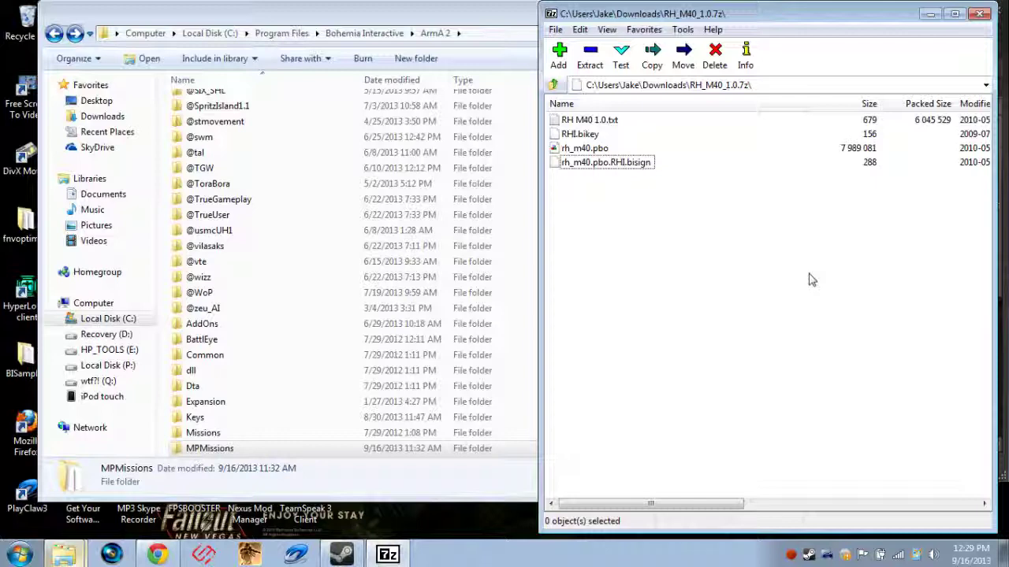
Close the 7-Zip archive, minimise Explorer and restore the armaholic RH M40 page in Chrome
{"action": "left_click", "coordinate": [978, 13]}
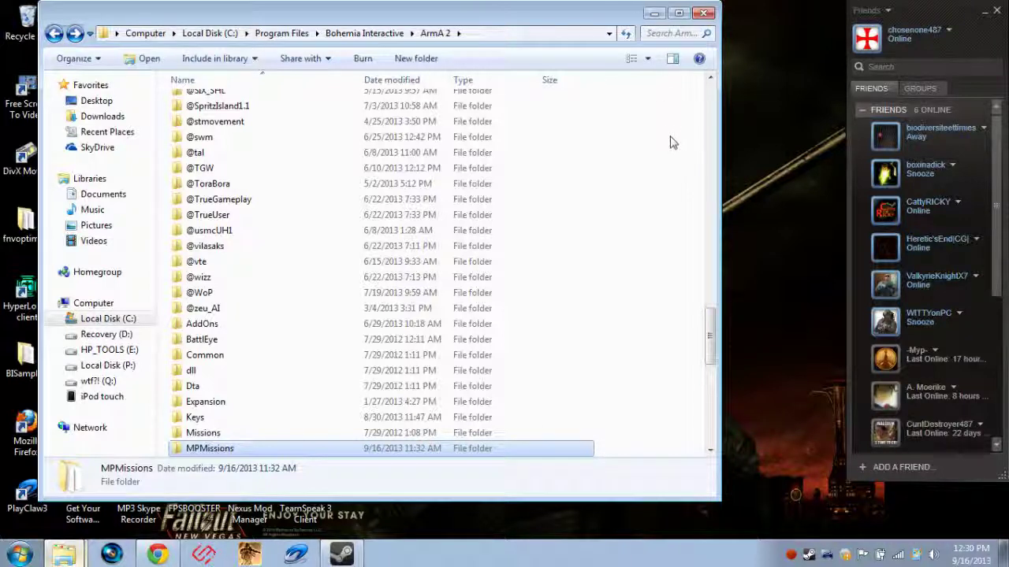
{"action": "left_click", "coordinate": [654, 14]}
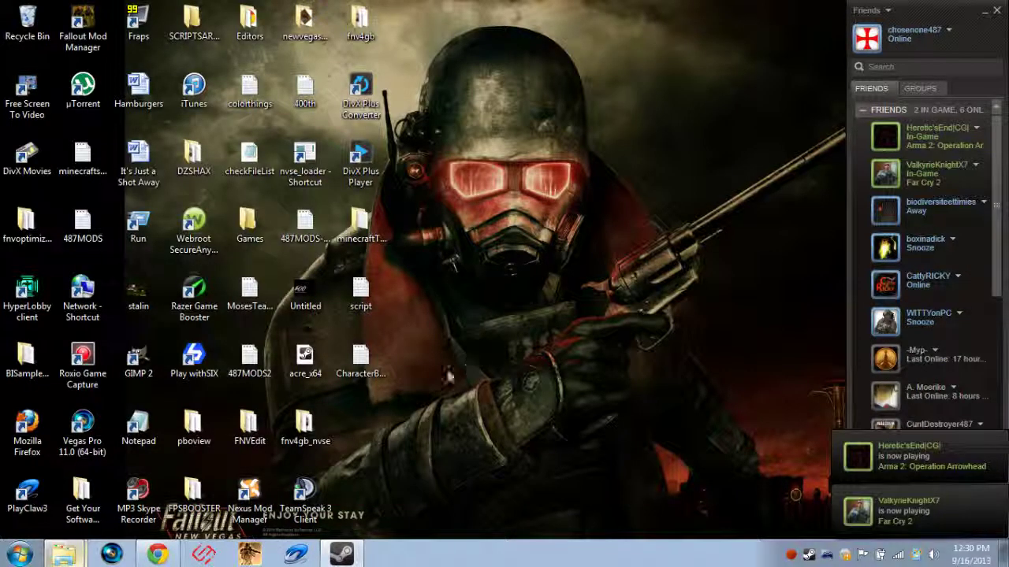
{"action": "left_click", "coordinate": [162, 554]}
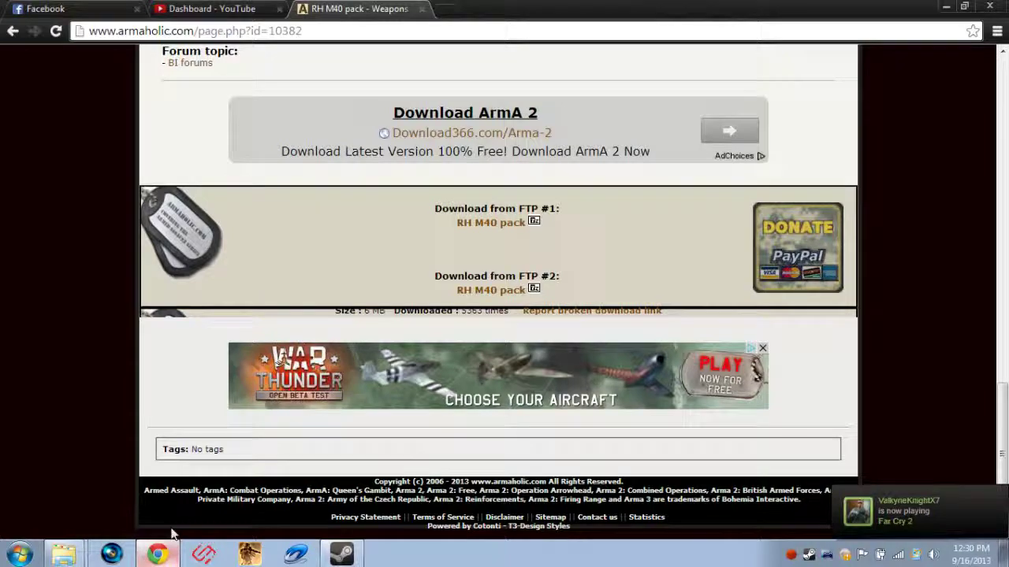
Scroll the armaholic page to the RH M40 title and the M40A1/M40A3/M40A5 description
{"action": "scroll", "coordinate": [310, 220], "scroll_direction": "up", "scroll_amount": 2}
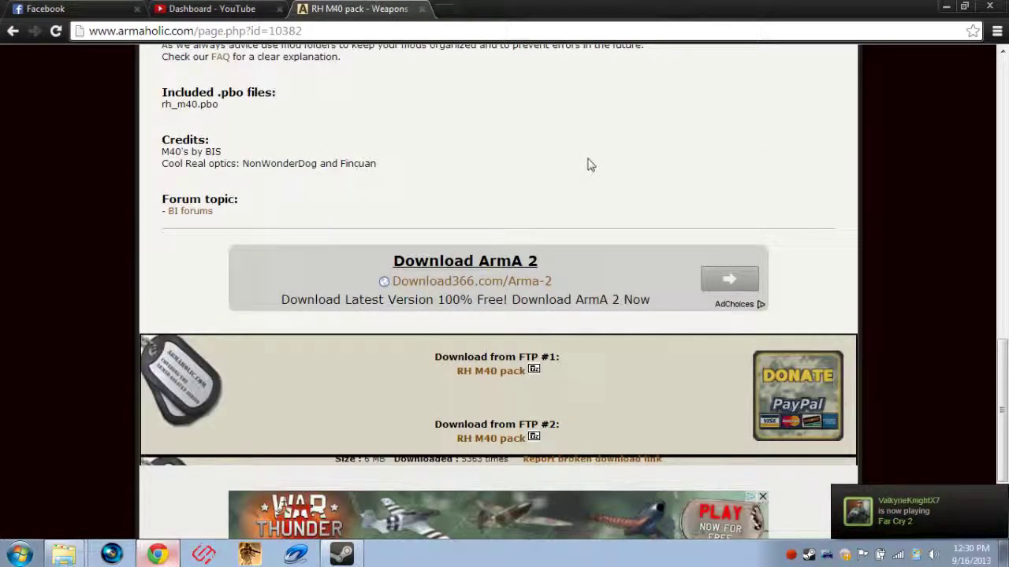
{"action": "scroll", "coordinate": [587, 165], "scroll_direction": "up", "scroll_amount": 10}
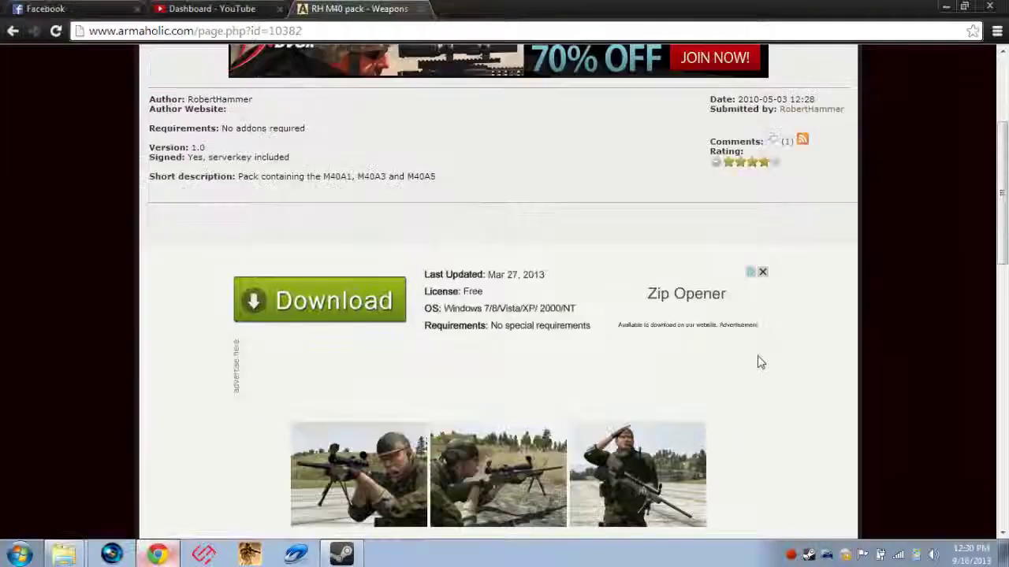
{"action": "scroll", "coordinate": [759, 364], "scroll_direction": "down", "scroll_amount": 2}
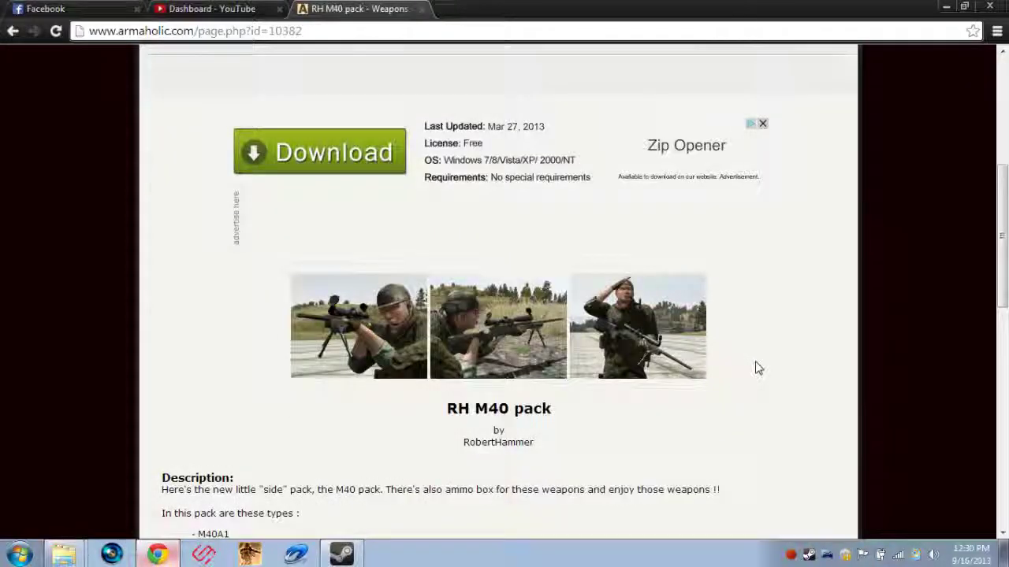
{"action": "scroll", "coordinate": [759, 368], "scroll_direction": "down", "scroll_amount": 2}
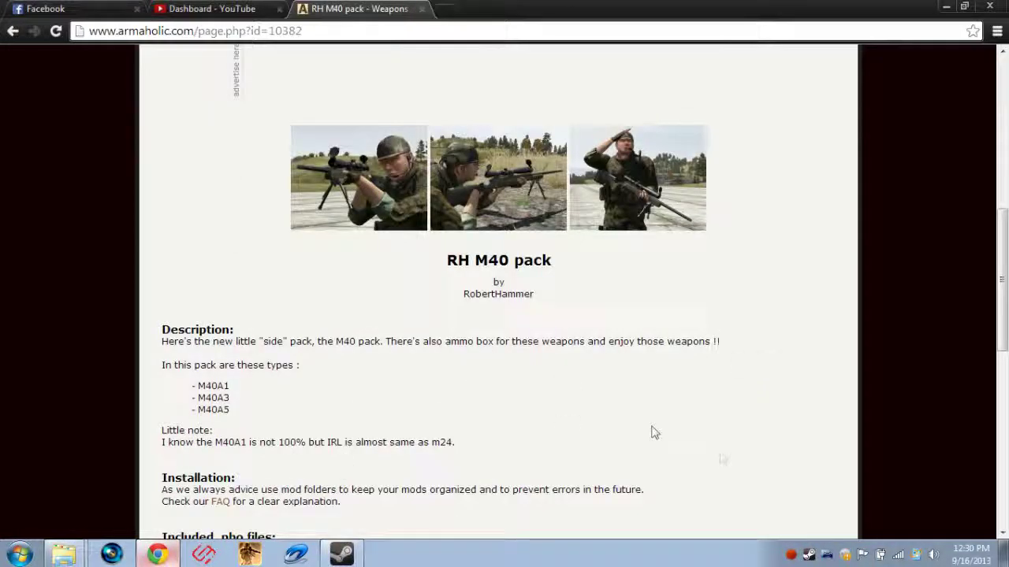